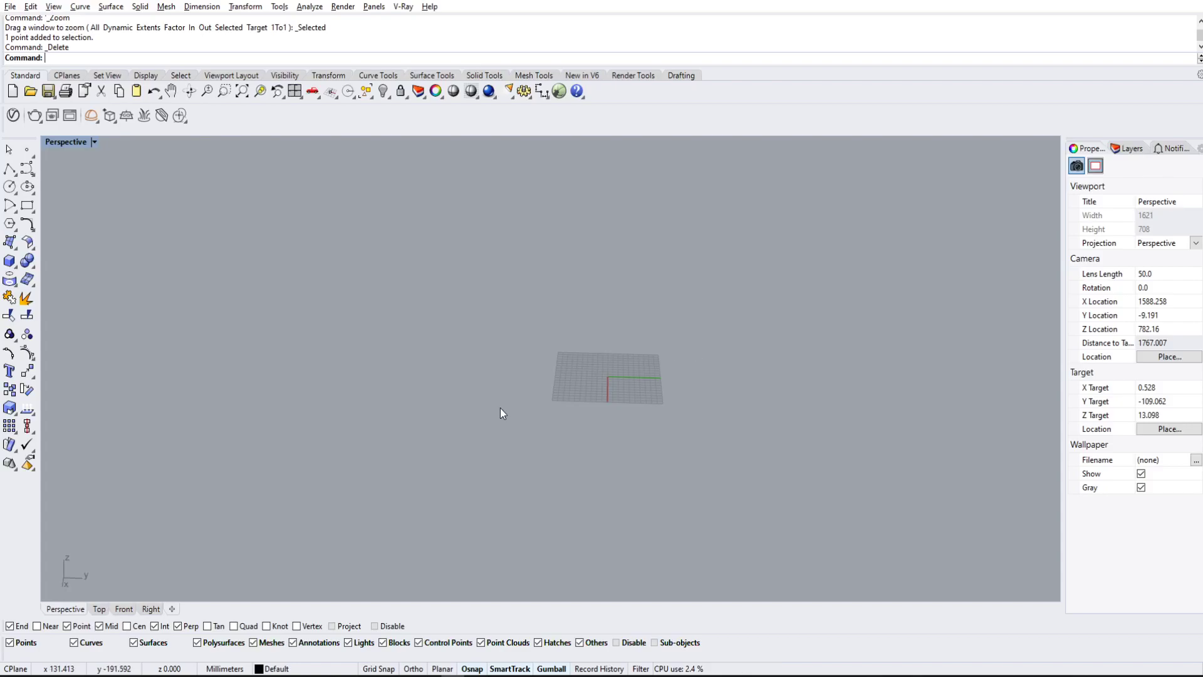
Step: Orbit, pan and zoom the Perspective view around the construction grid
right_click_drag(497, 286, 685, 382)
scroll(457, 469, "down", 3)
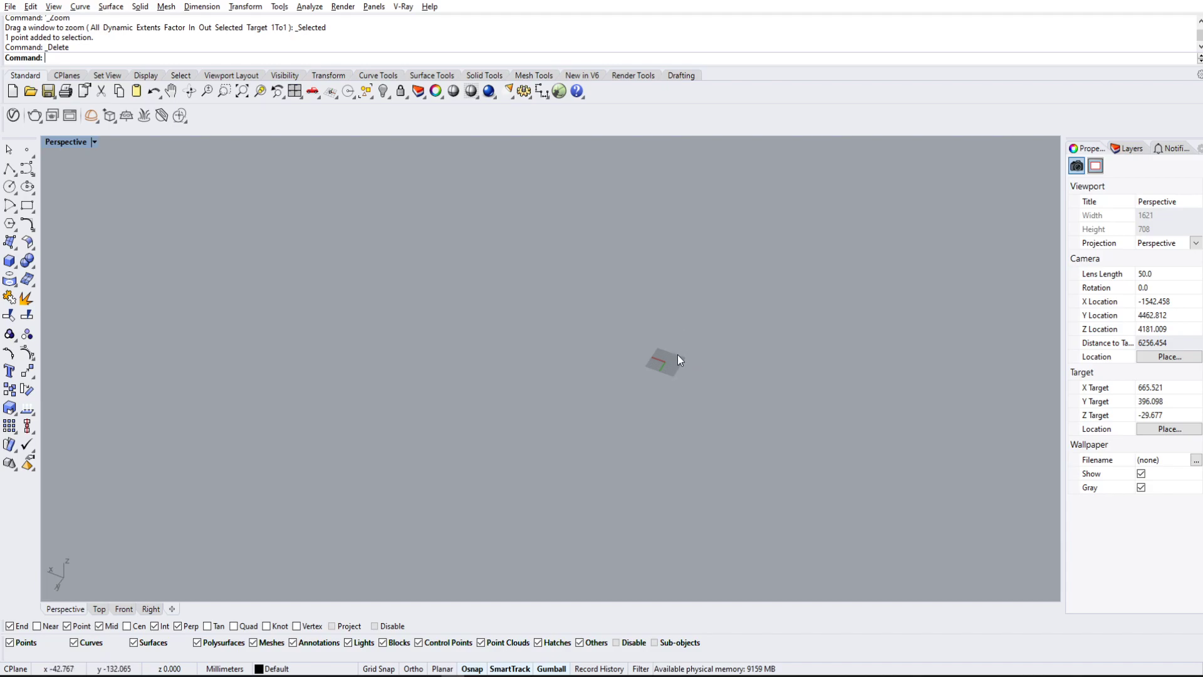
right_click_drag(701, 321, 666, 345)
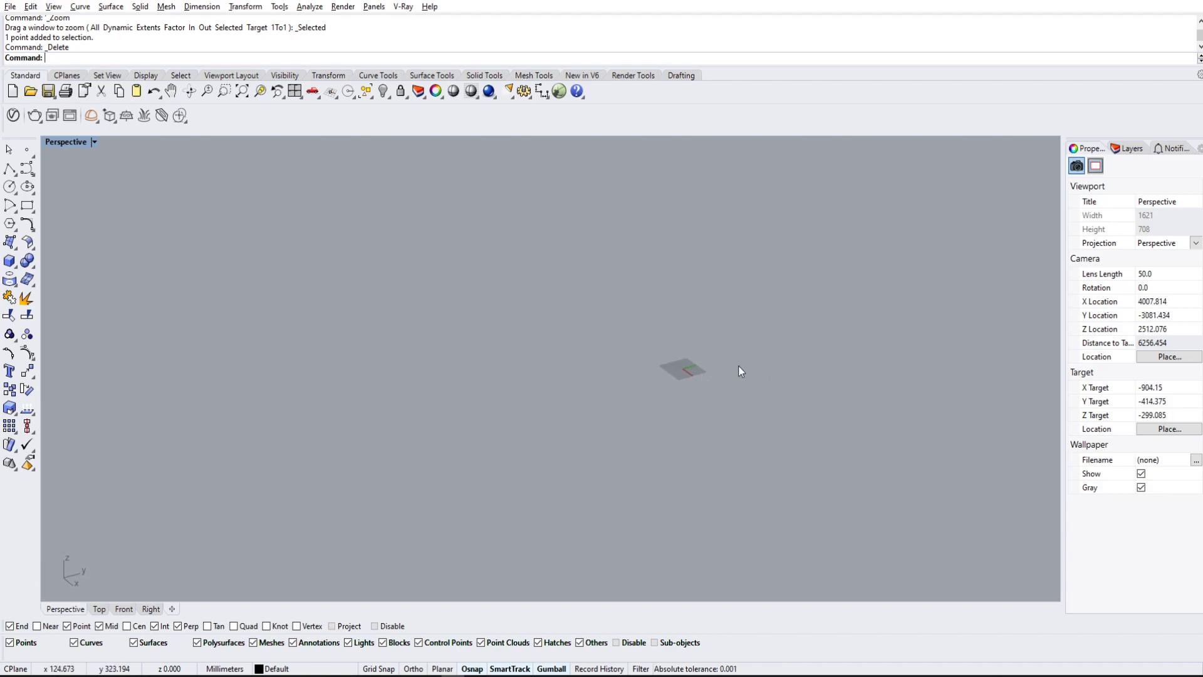
mouse_move(738, 365)
right_mouse_down("shift")
mouse_move(629, 357)
mouse_move(607, 303)
mouse_move(501, 411)
mouse_move(726, 399)
mouse_move(725, 372)
right_mouse_up("shift")
scroll(578, 340, "up", 3)
scroll(578, 341, "up", 3)
right_click_drag(629, 278, 685, 338)
scroll(547, 343, "down", 5)
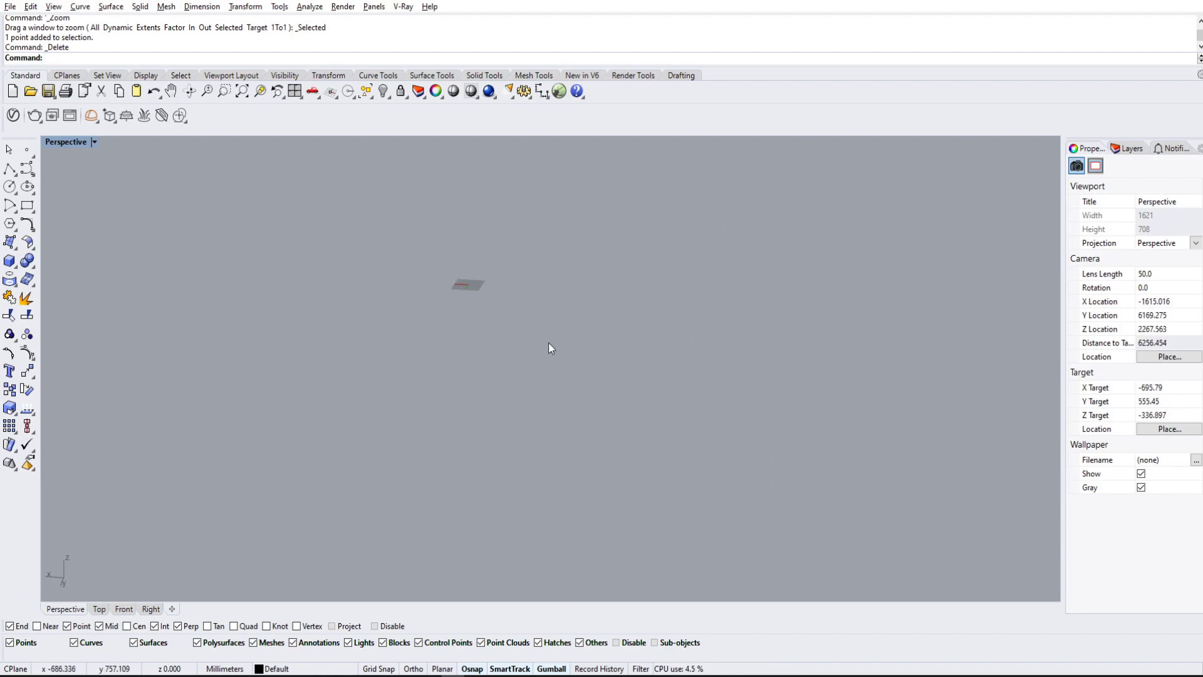
Step: Draw a rectangular box by picking its base corners and height in Perspective
left_click(9, 260)
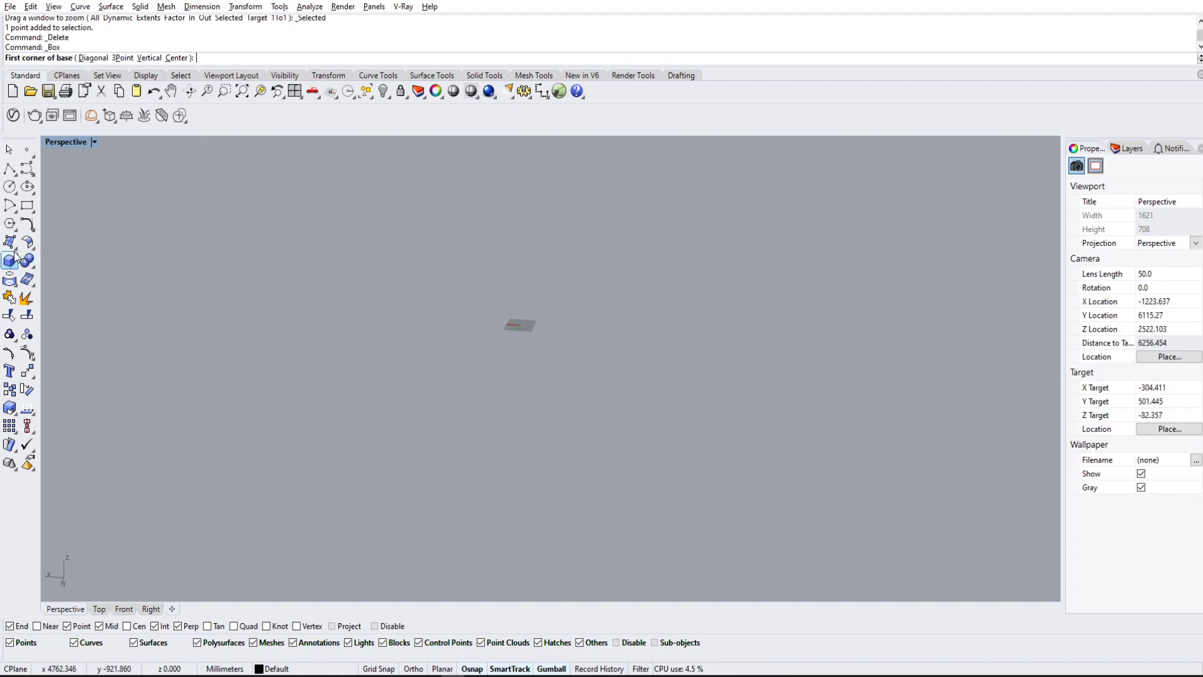
scroll(696, 363, "down", 5)
left_click(814, 386)
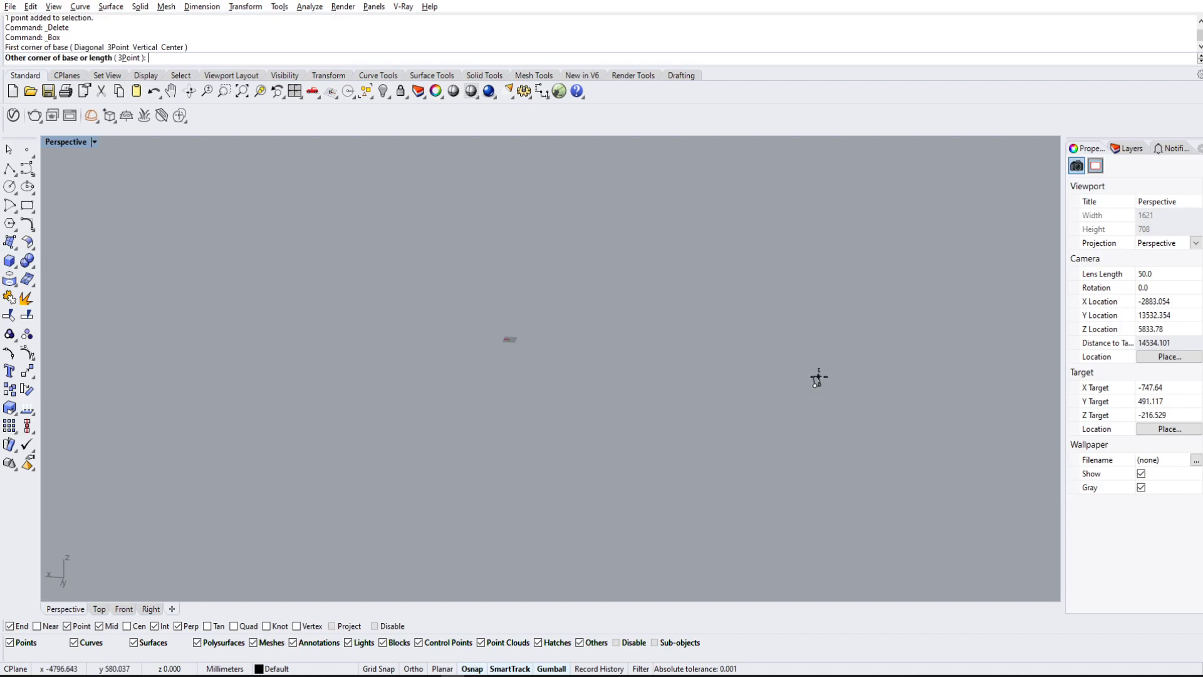
left_click(838, 365)
left_click(831, 340)
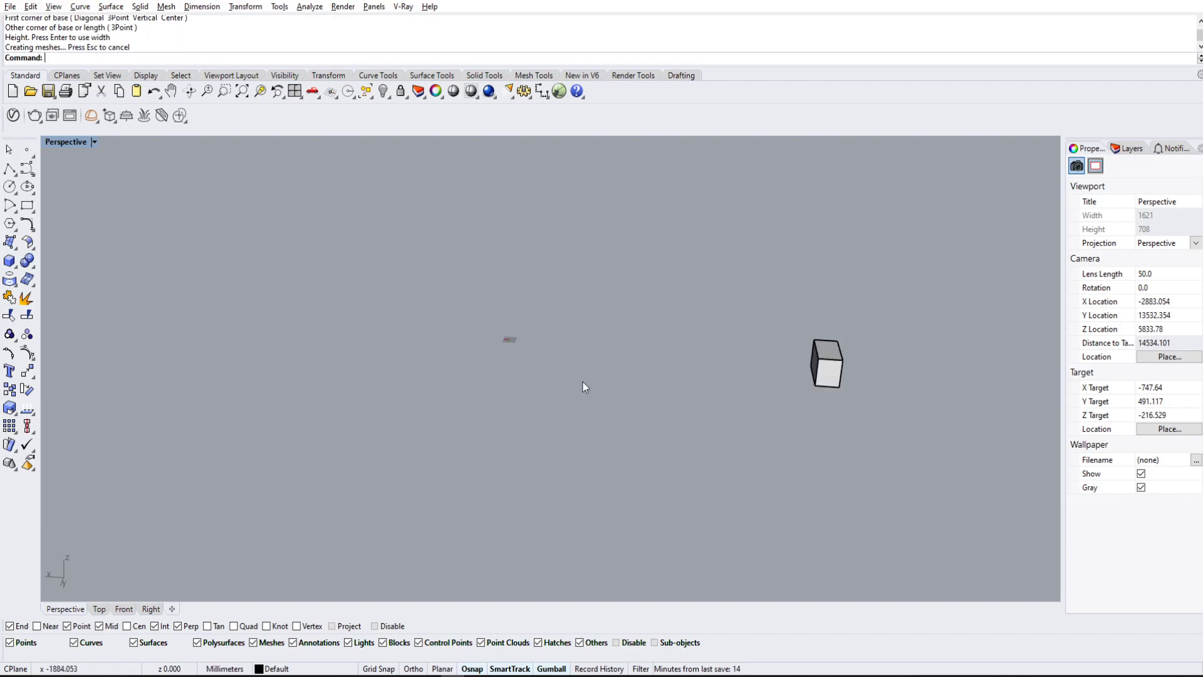
Step: Orbit and zoom around the new box to inspect it from a low angle
right_click_drag(861, 390, 525, 411)
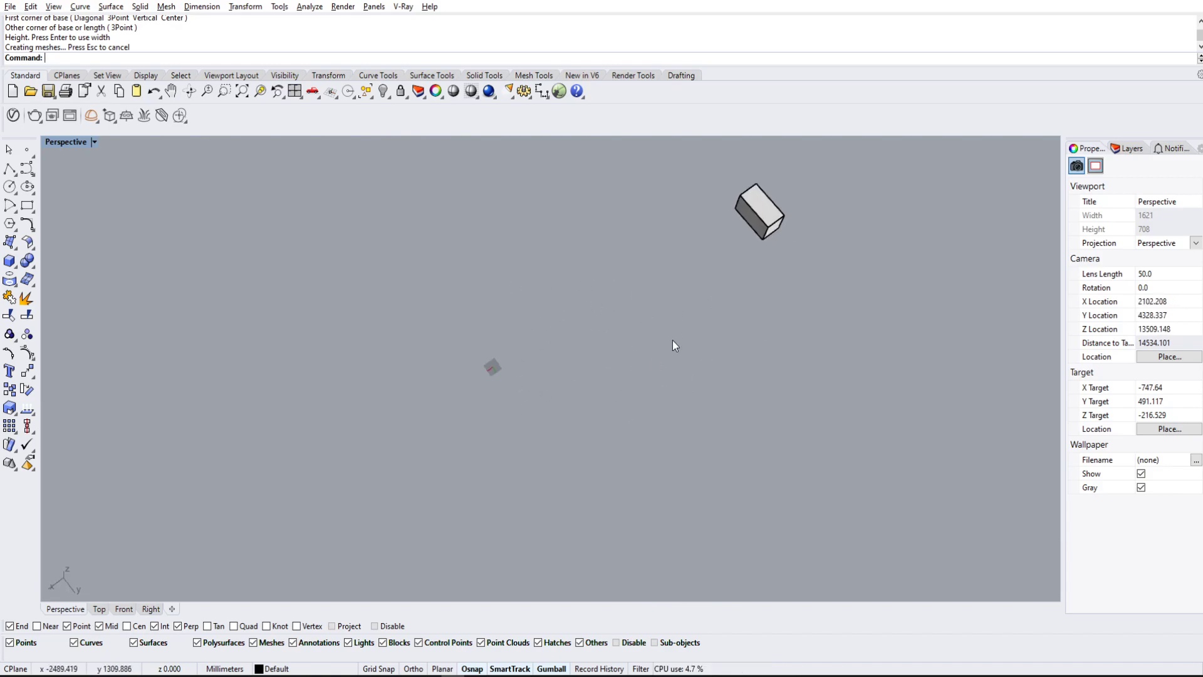
scroll(647, 349, "up", 5)
scroll(546, 305, "up", 5)
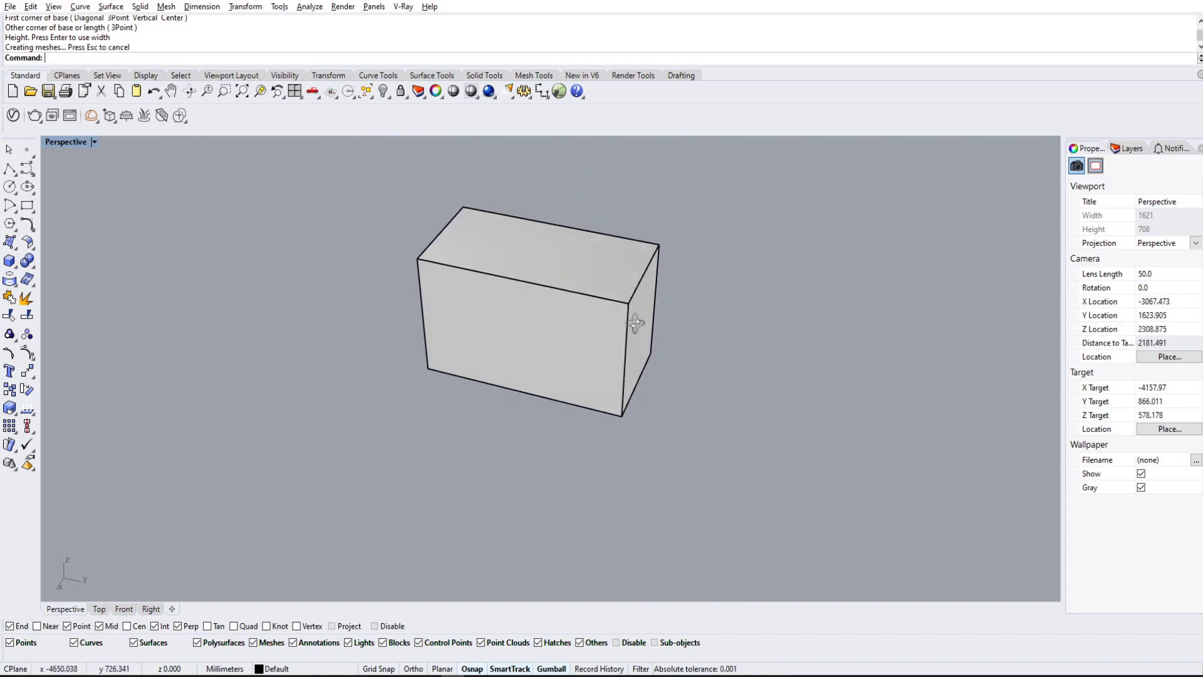
right_click_drag(546, 305, 840, 486)
scroll(496, 423, "down", 8)
right_click_drag(498, 488, 474, 434)
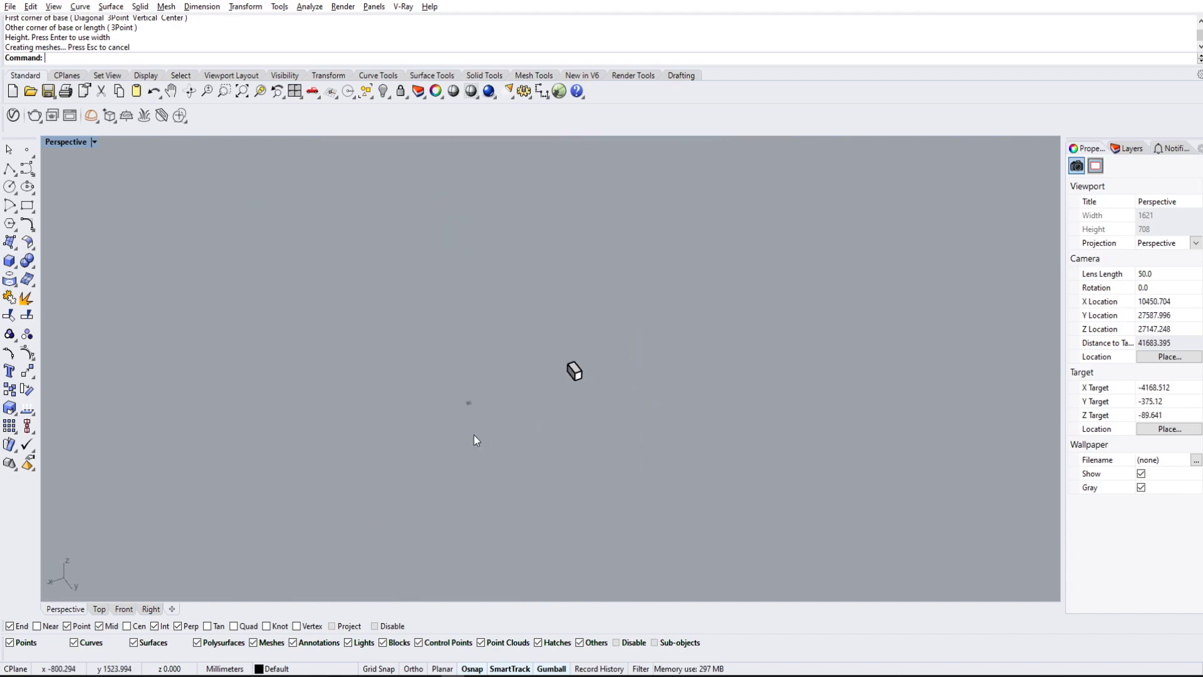
scroll(537, 389, "up", 6)
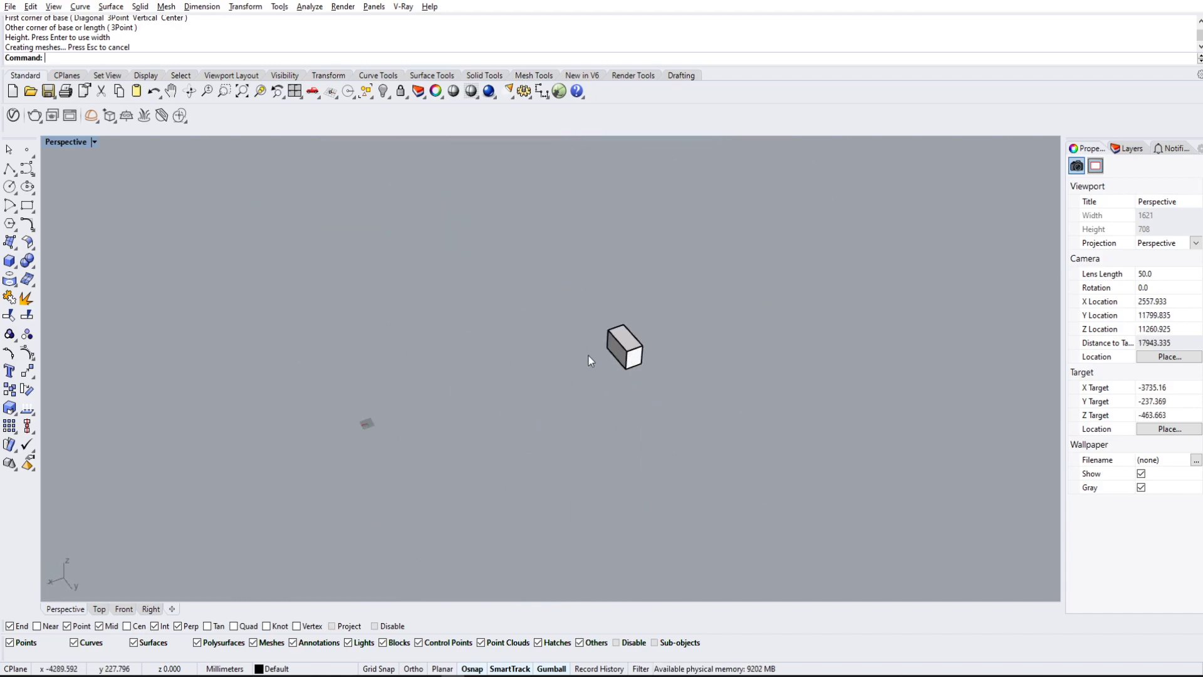
left_click_drag(543, 253, 796, 406)
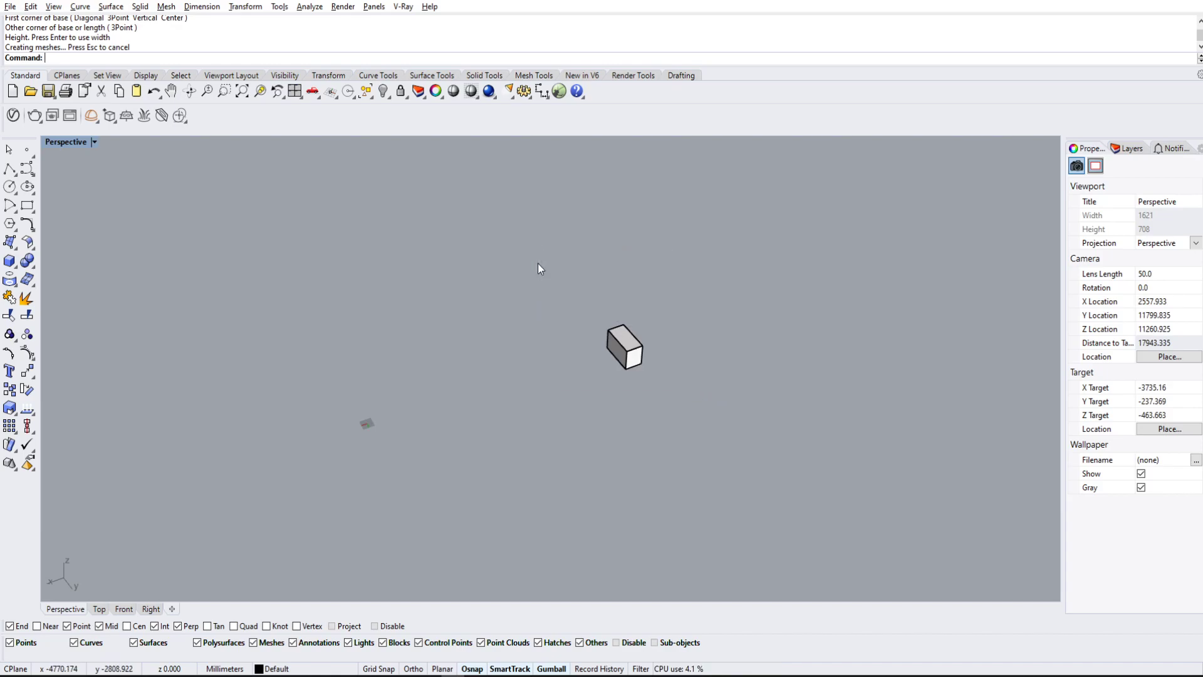
type("Zoom")
key("Return")
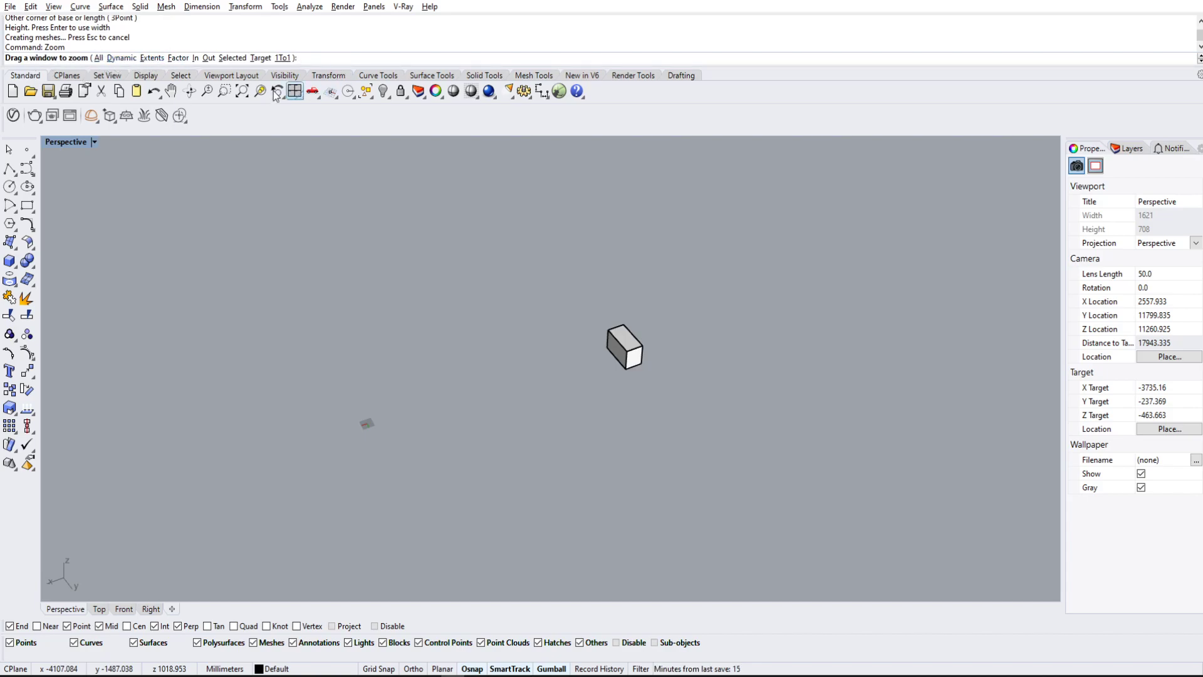
left_click_drag(542, 278, 741, 424)
mouse_move(740, 423)
right_mouse_down()
mouse_move(776, 430)
mouse_move(738, 381)
mouse_move(737, 508)
mouse_move(682, 446)
mouse_move(743, 350)
mouse_move(744, 368)
mouse_move(595, 379)
mouse_move(532, 413)
mouse_move(693, 368)
mouse_move(645, 424)
mouse_move(723, 408)
right_mouse_up()
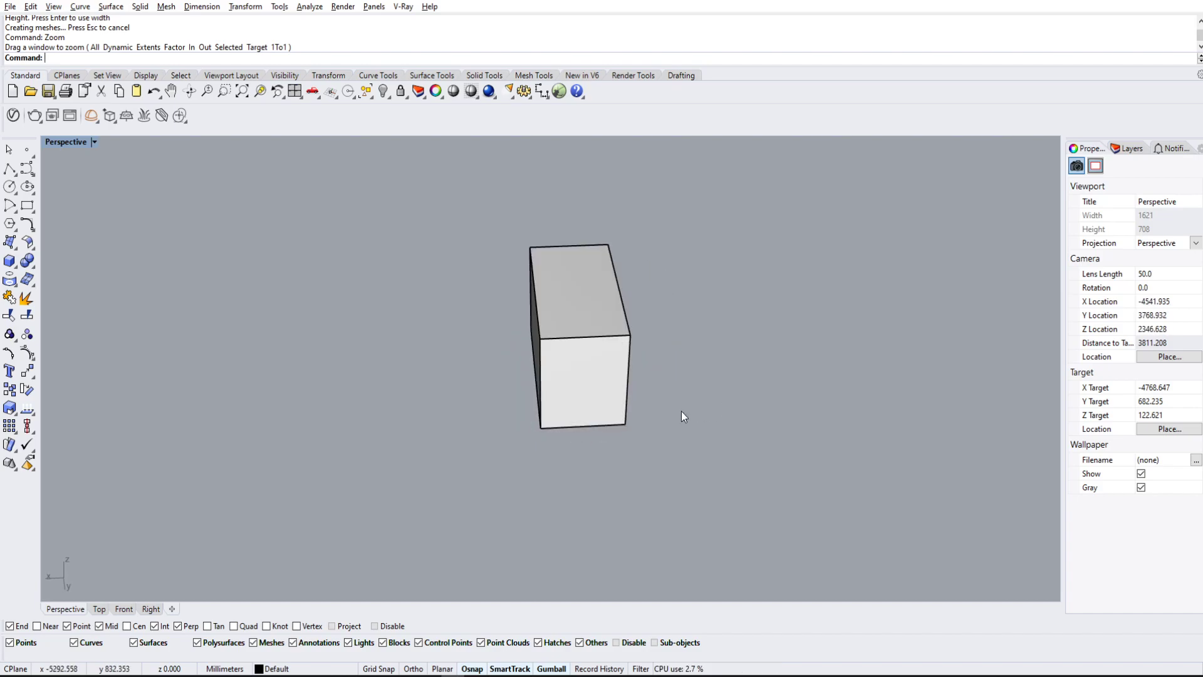
scroll(674, 411, "down", 8)
scroll(688, 398, "up", 6)
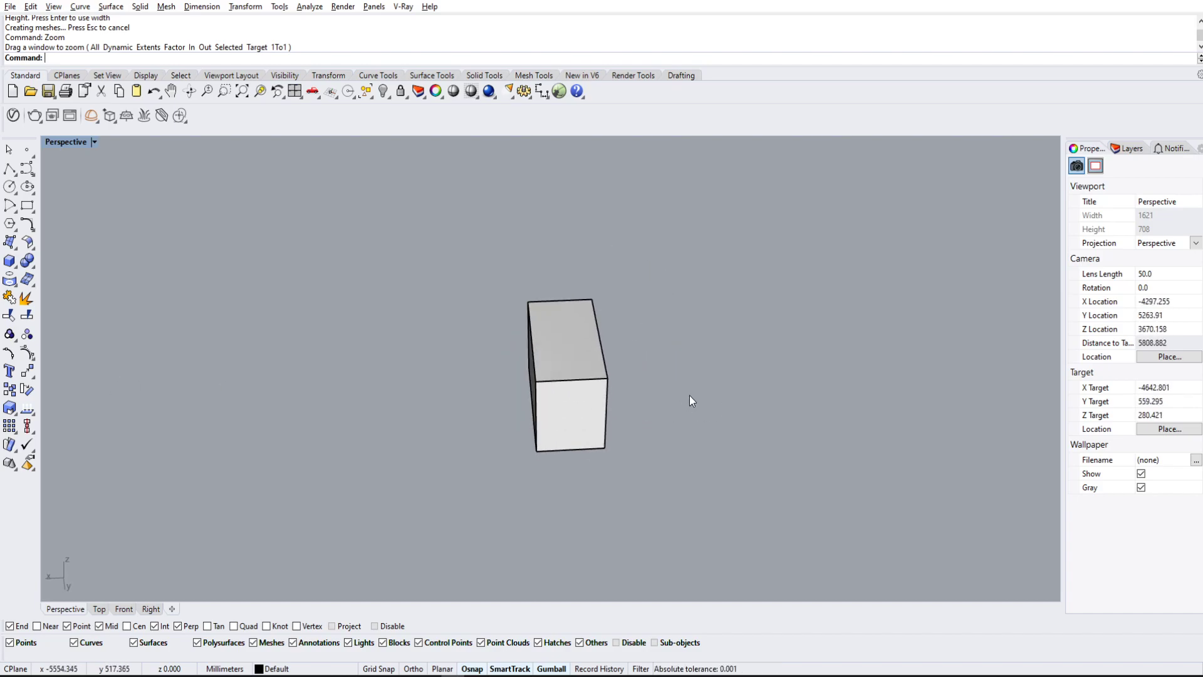
scroll(689, 395, "up", 3)
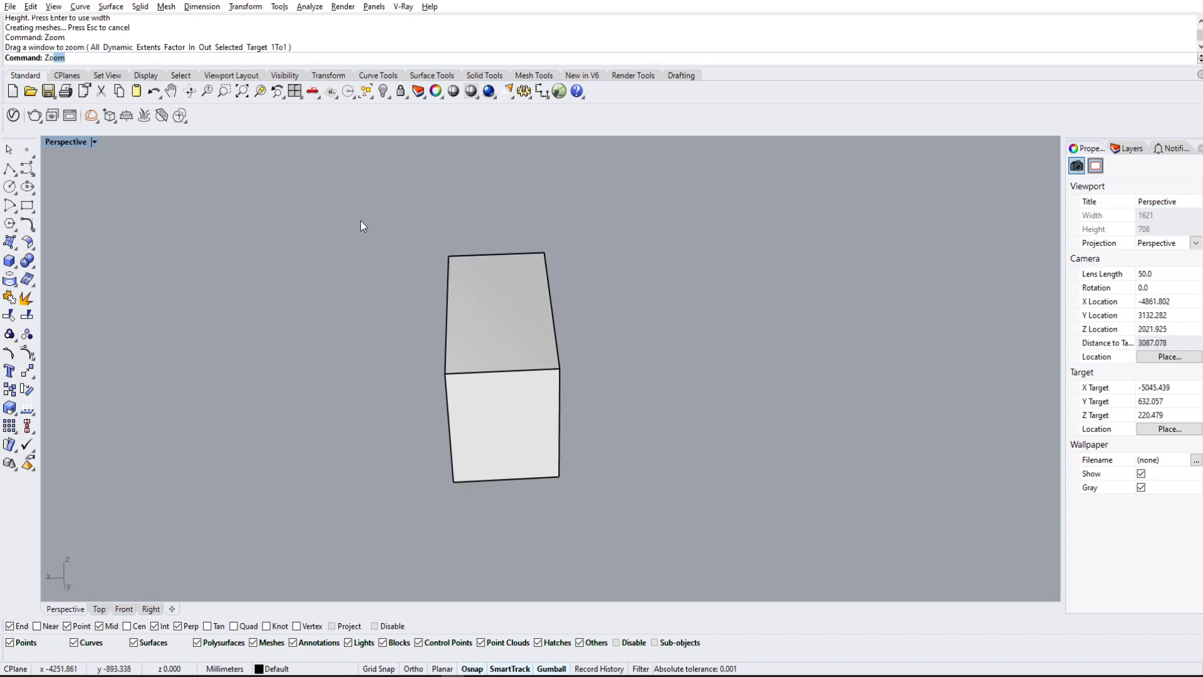
key("Return")
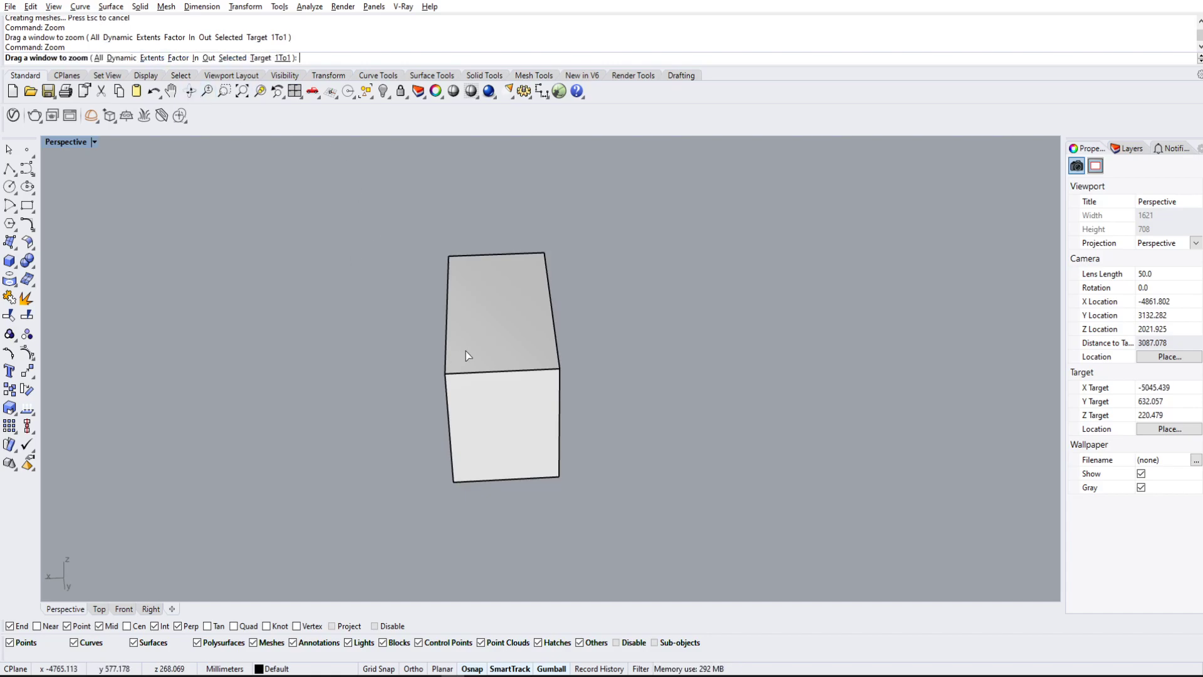
left_click_drag(464, 350, 153, 60)
right_click_drag(733, 376, 631, 352, "shift")
Step: Make two duplicates of the box with Alt-drags of the gumball, spaced apart
left_click(630, 356)
left_click(815, 294)
scroll(692, 328, "down", 5)
right_click_drag(692, 328, 600, 362)
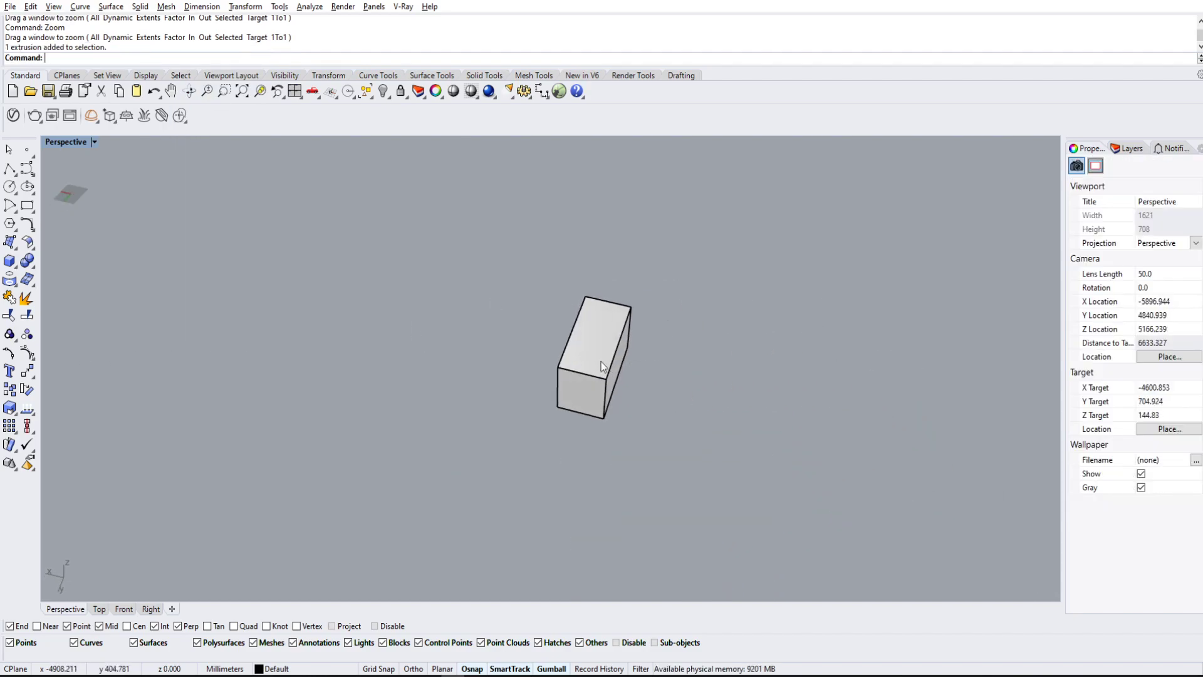
left_click(601, 362)
left_click_drag(642, 383, 724, 467)
key("alt")
key("alt")
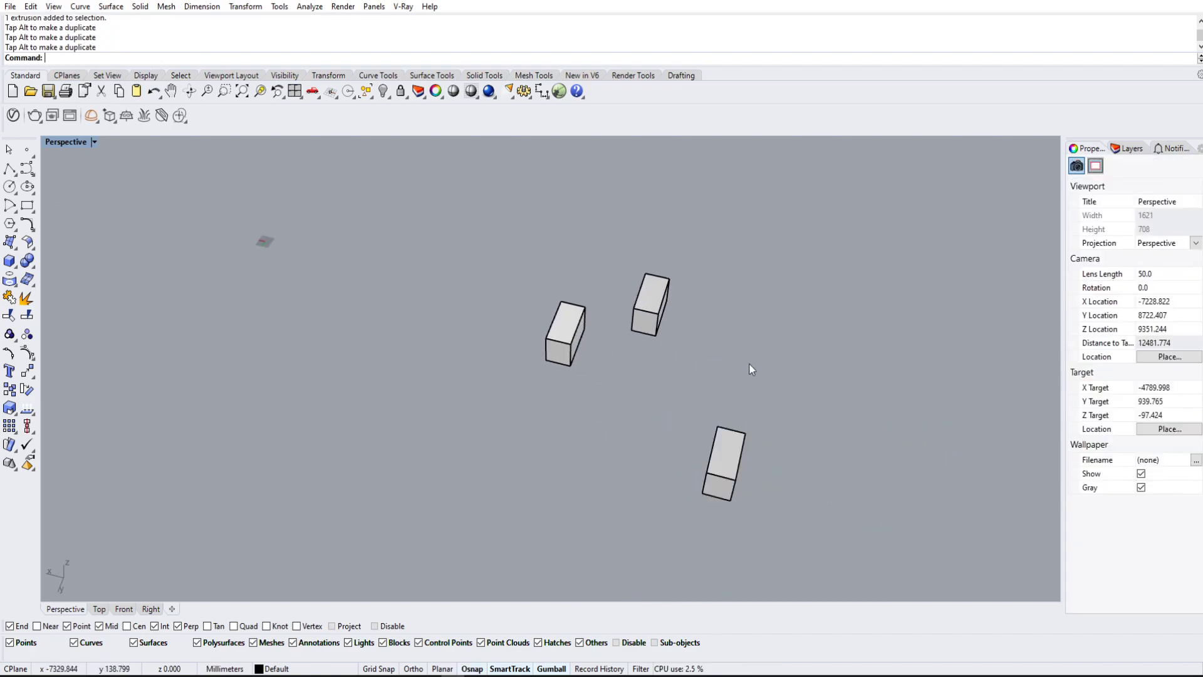
right_click_drag(749, 368, 678, 348)
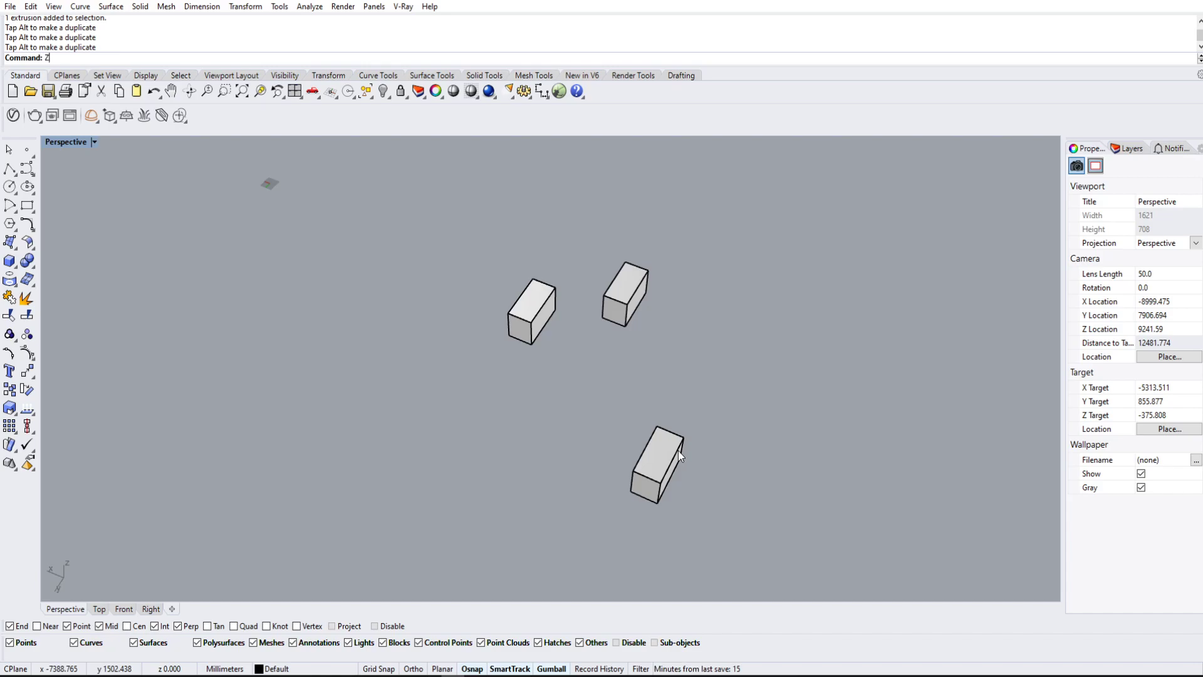
Step: Zoom extents to fit all three boxes, then orbit around them
key("Return")
type("e")
key("Return")
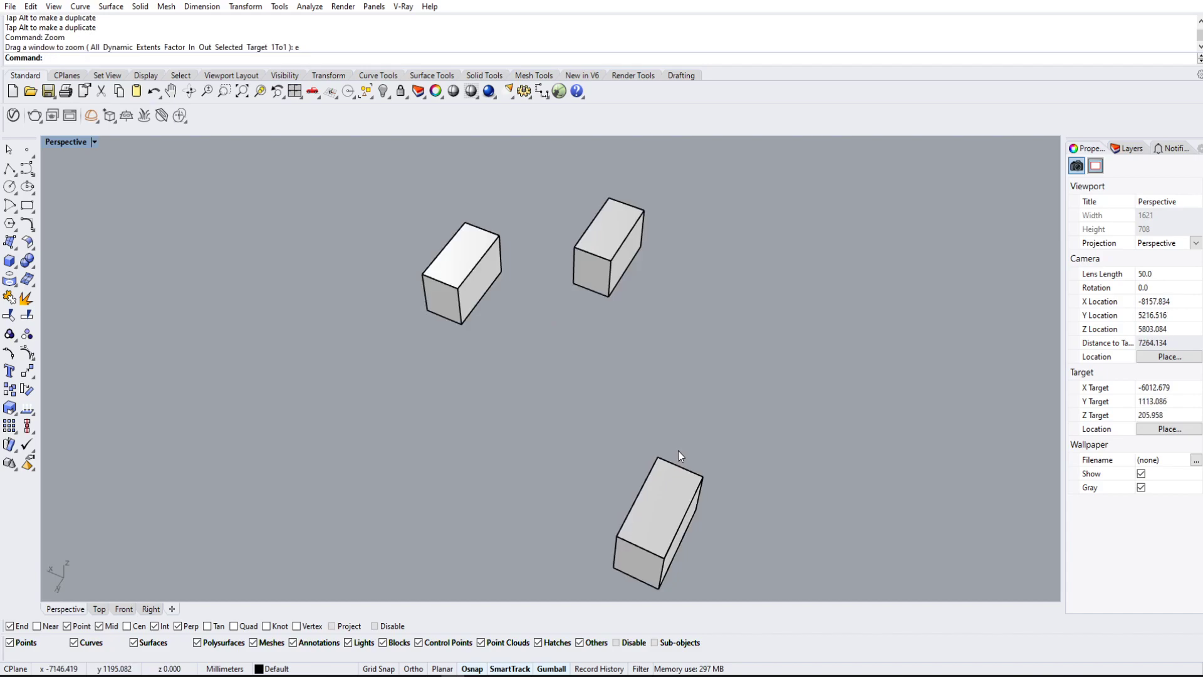
key("Return")
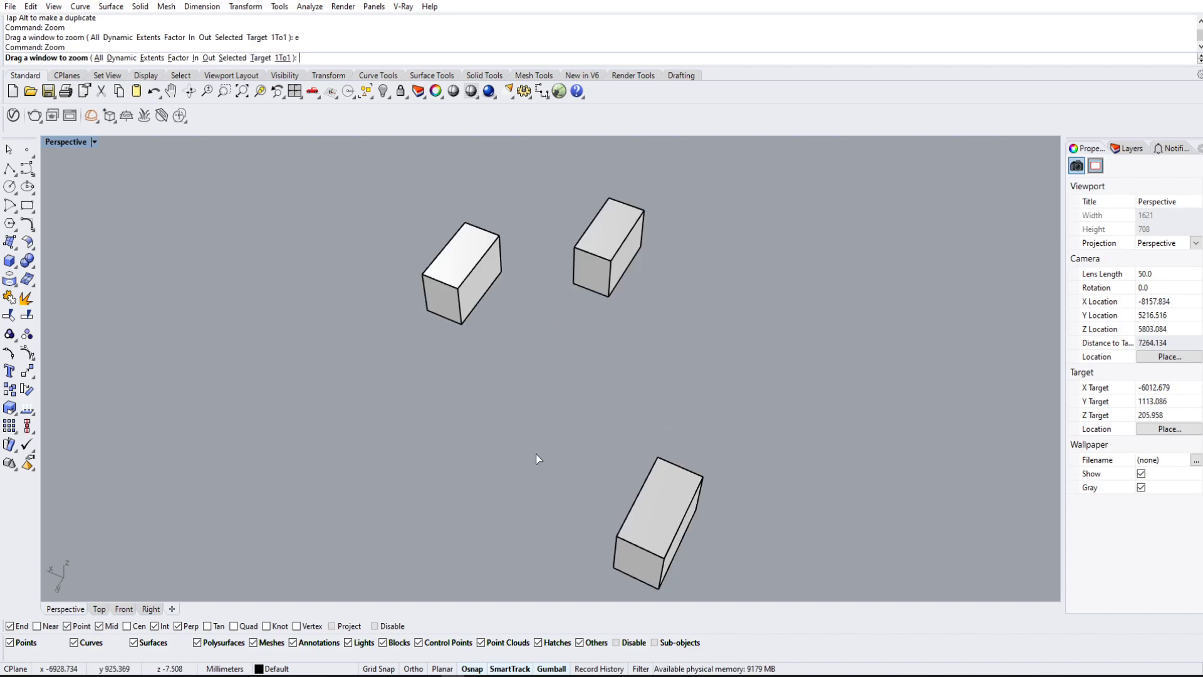
right_click_drag(537, 456, 614, 379)
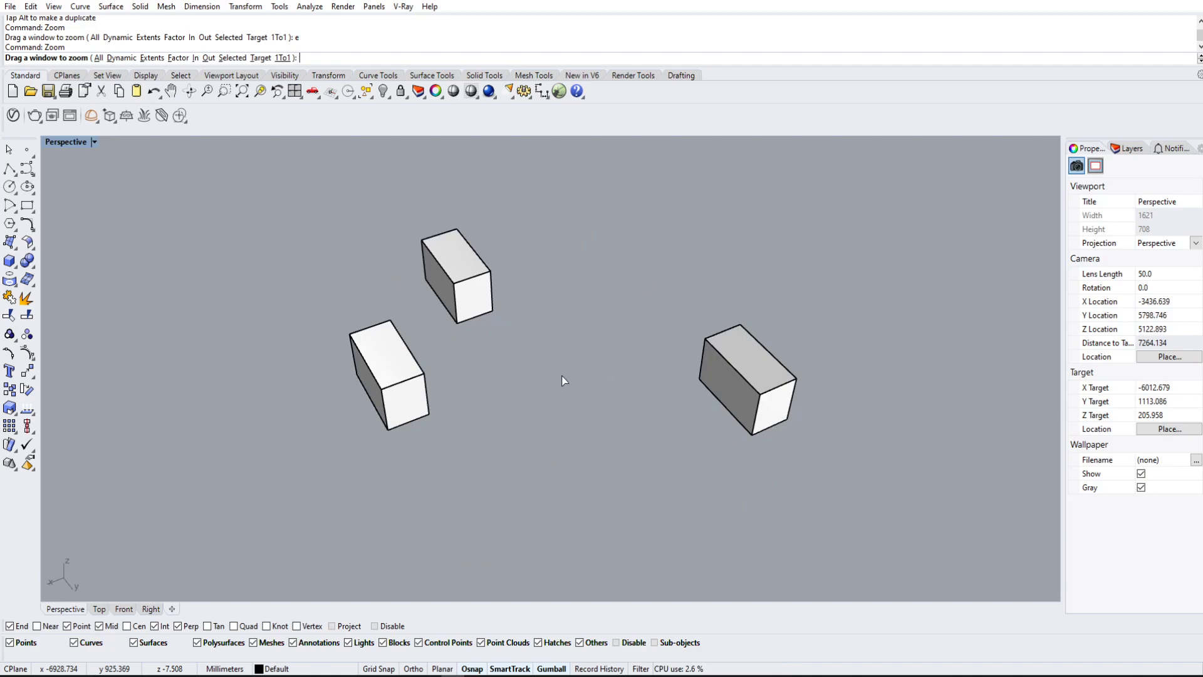
right_click_drag(536, 367, 501, 282)
left_click_drag(477, 231, 552, 299)
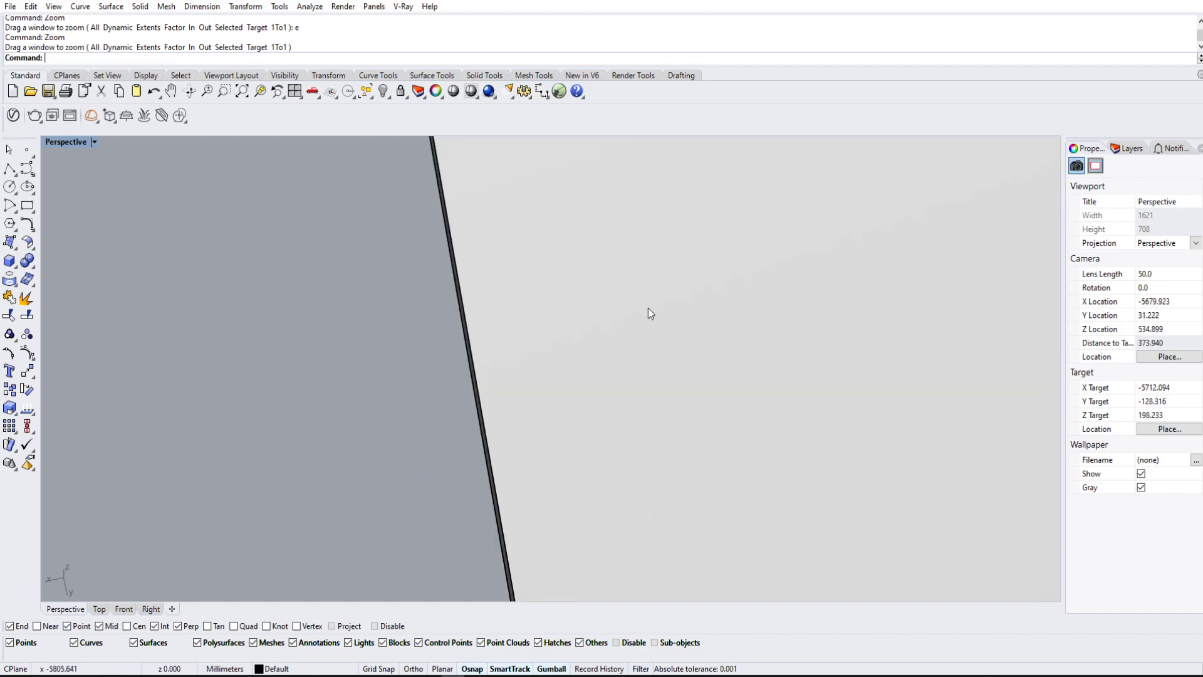
scroll(532, 374, "down", 5)
left_click(546, 364)
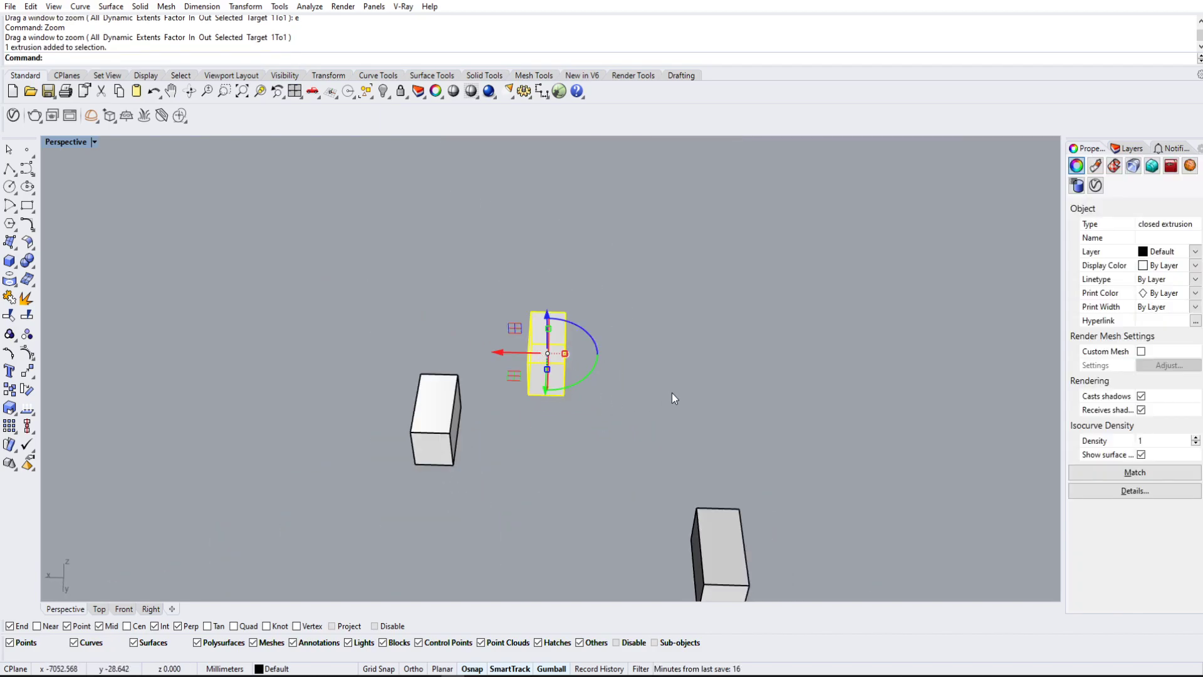
type("zoom")
key("Return")
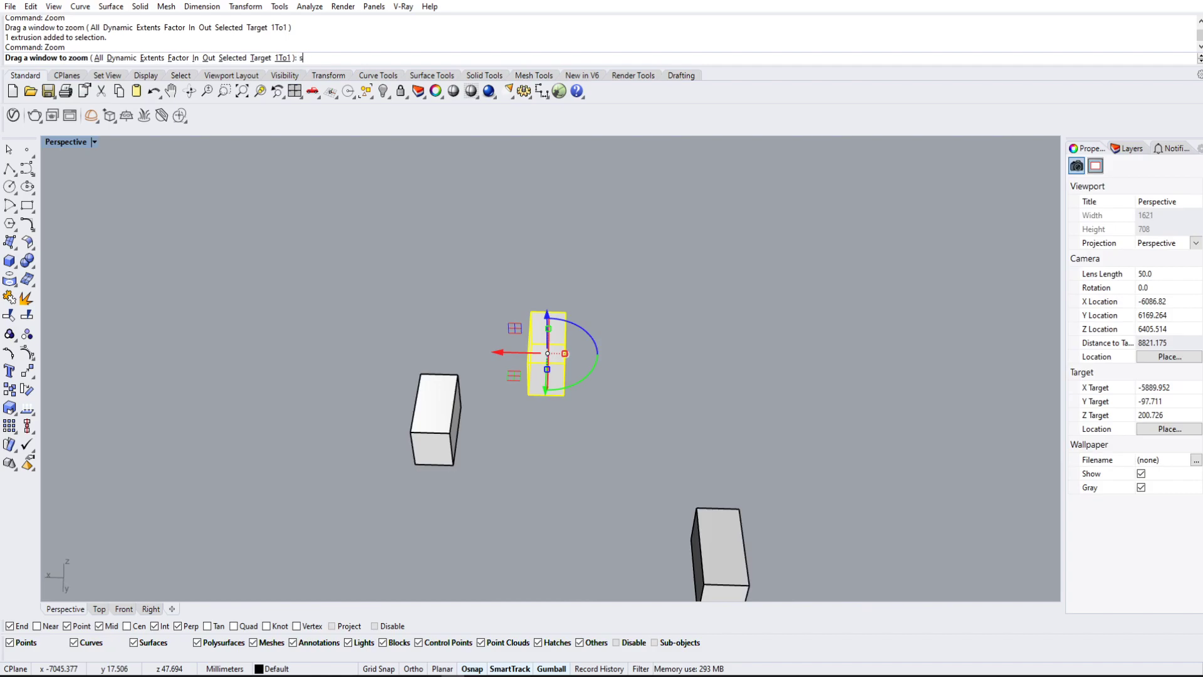
type("s")
key("Return")
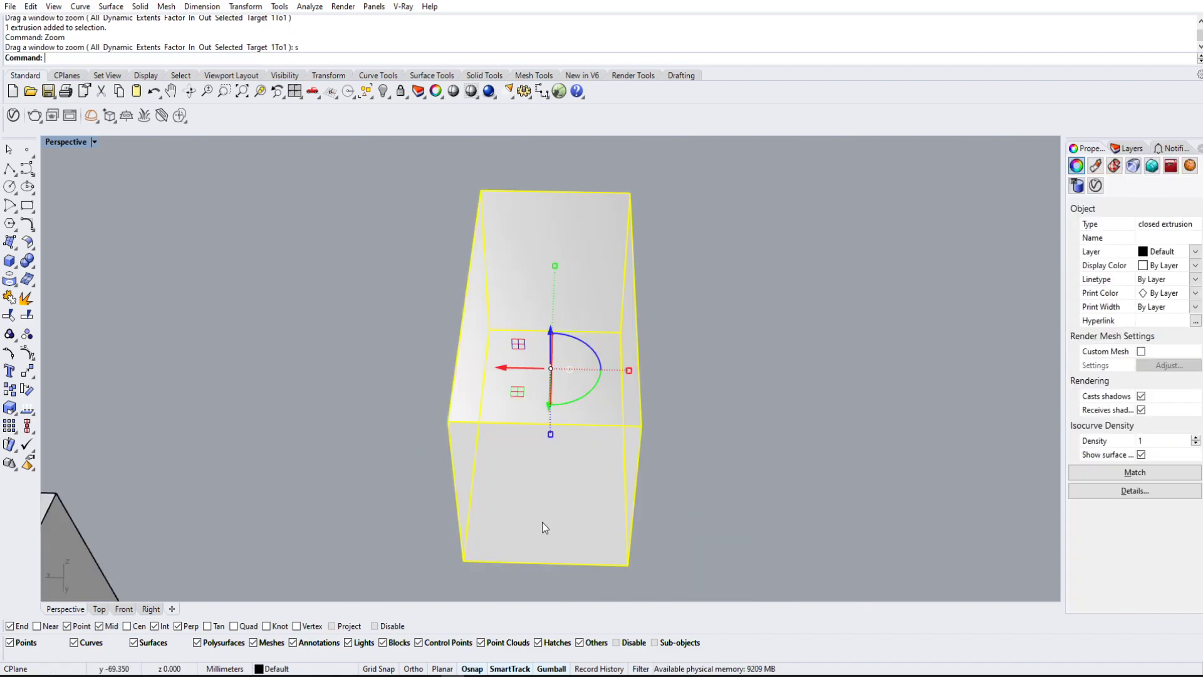
right_click_drag(545, 526, 356, 414)
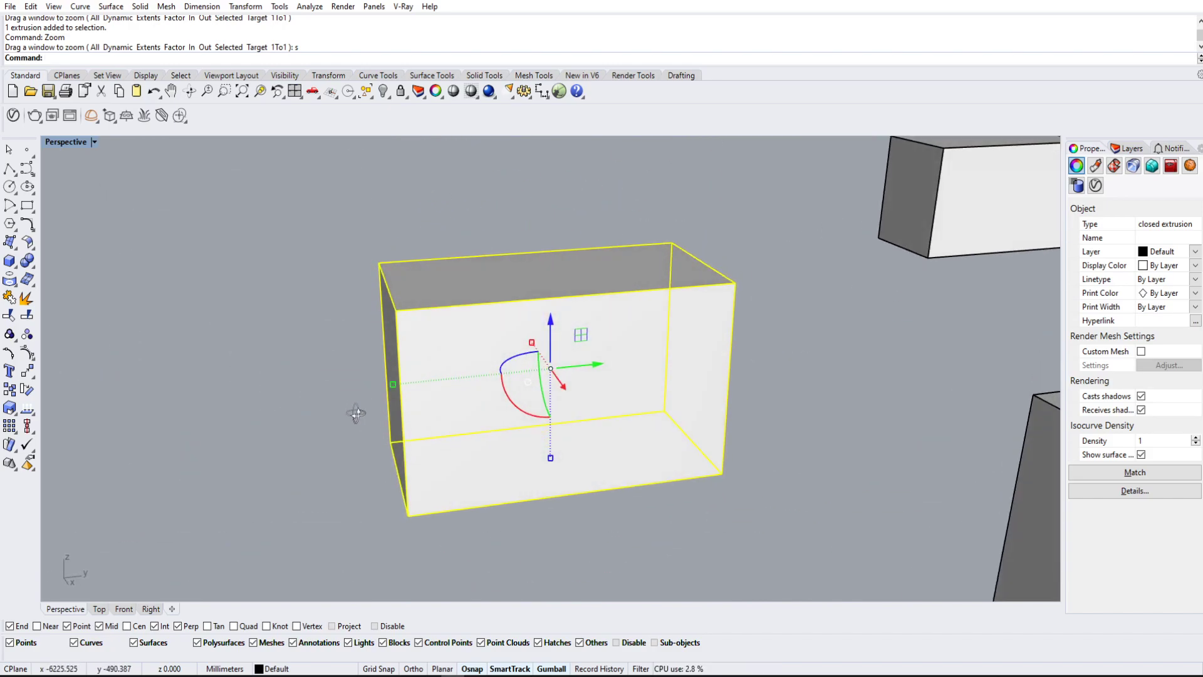
scroll(356, 414, "down", 5)
left_click(632, 378)
right_click_drag(632, 377, 633, 421)
left_click_drag(379, 326, 831, 533)
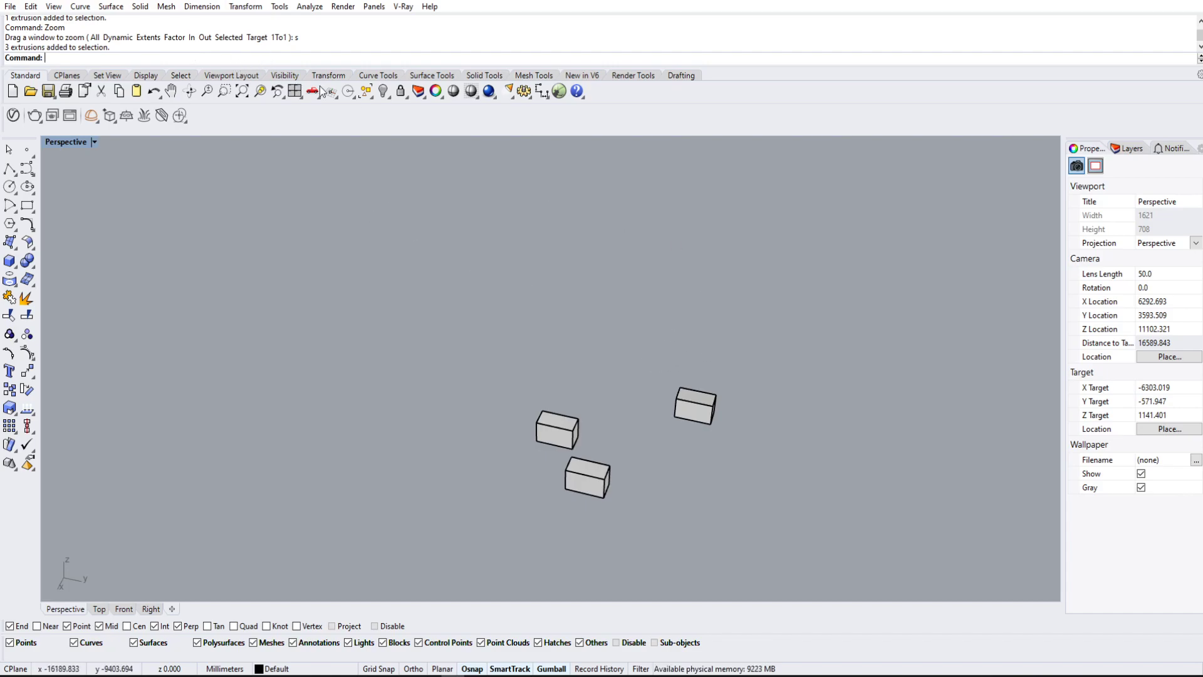
Step: Select all three boxes, then select just the left box
left_click_drag(421, 280, 785, 571)
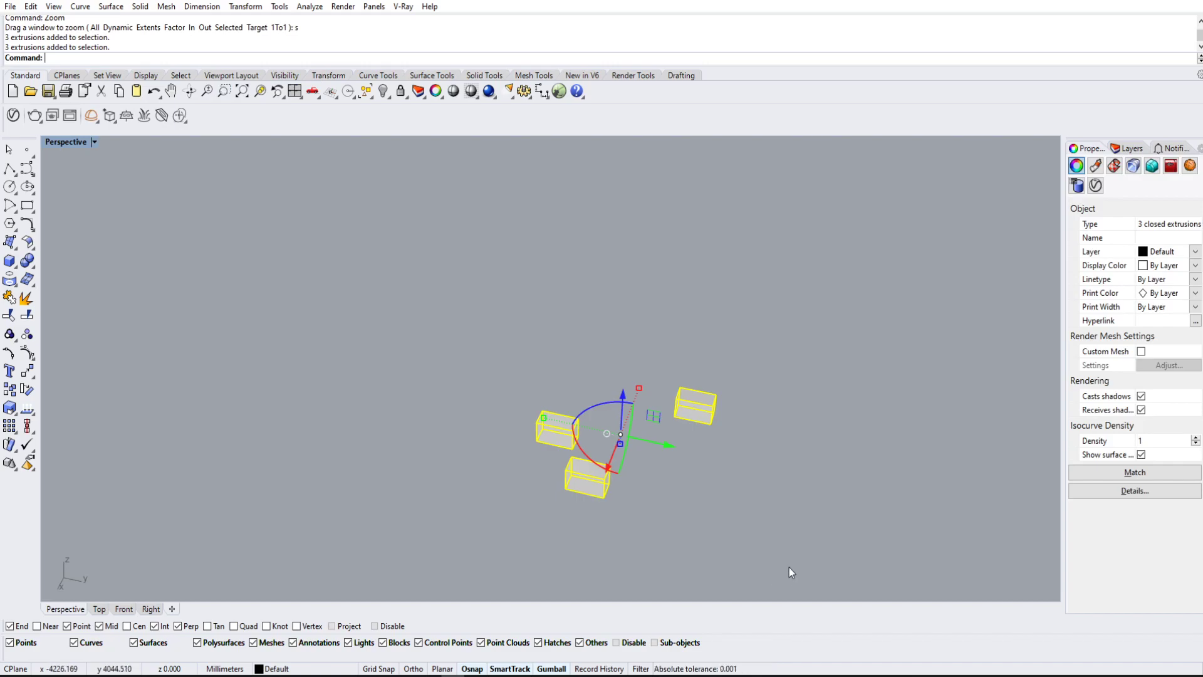
left_click(718, 506)
left_click(555, 429)
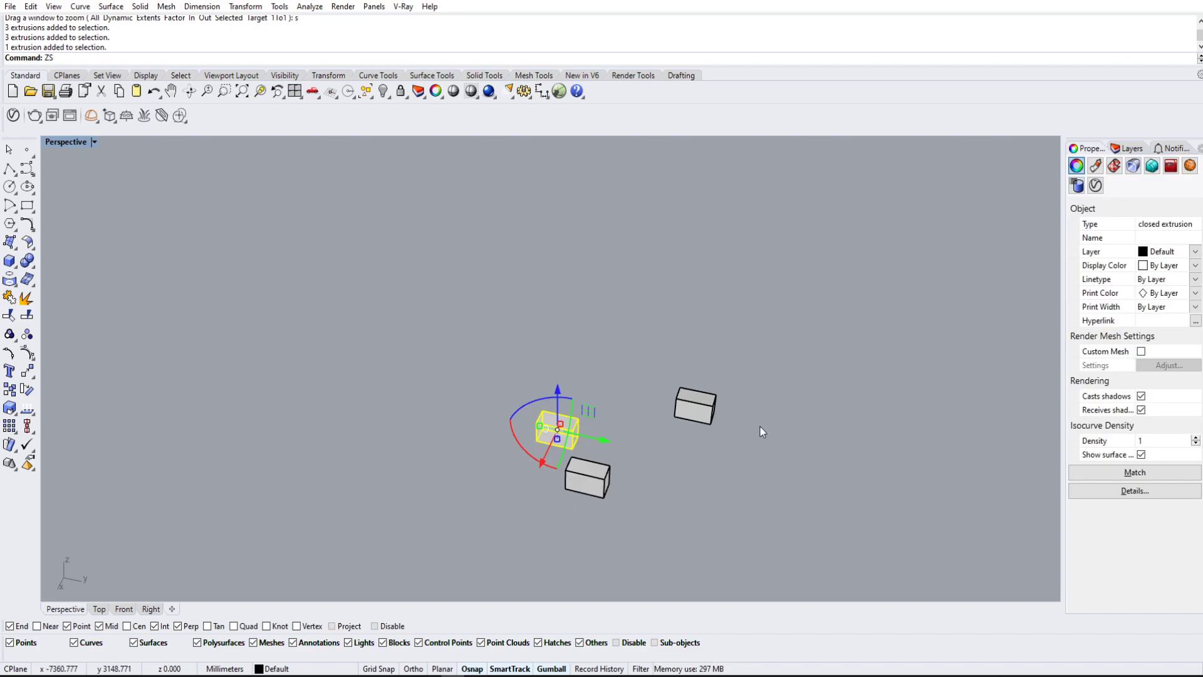
Step: Zoom extents with ZE to frame all three boxes and orbit the view
key("Return")
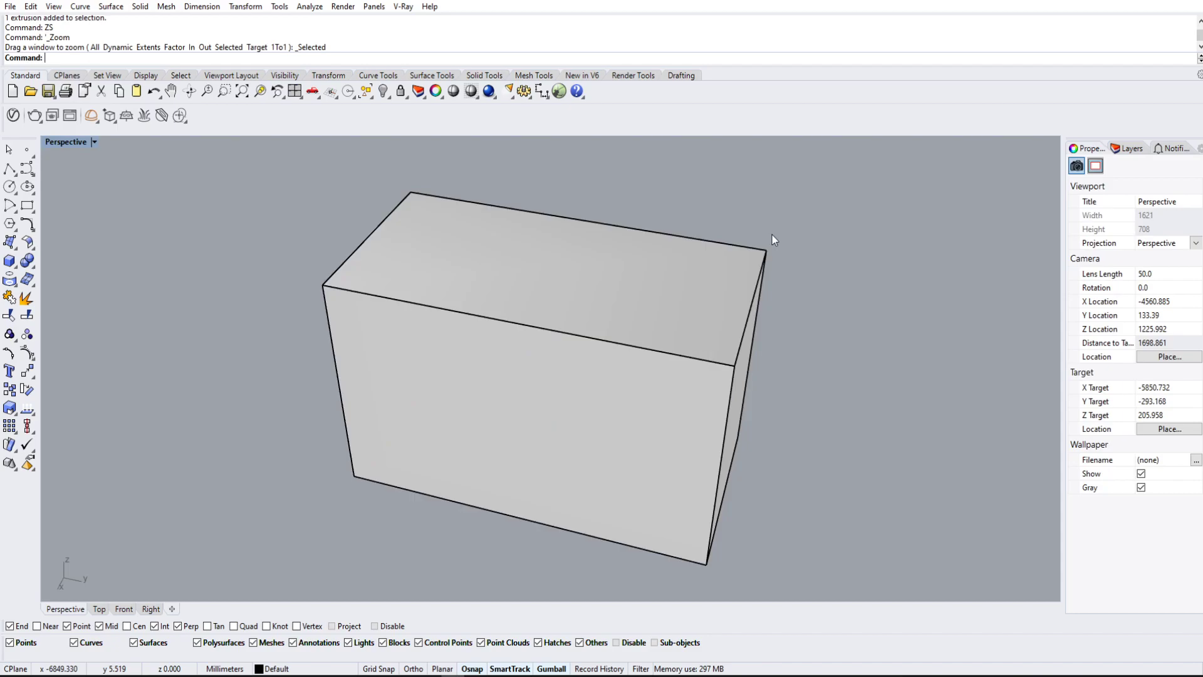
type("ZE")
key("Return")
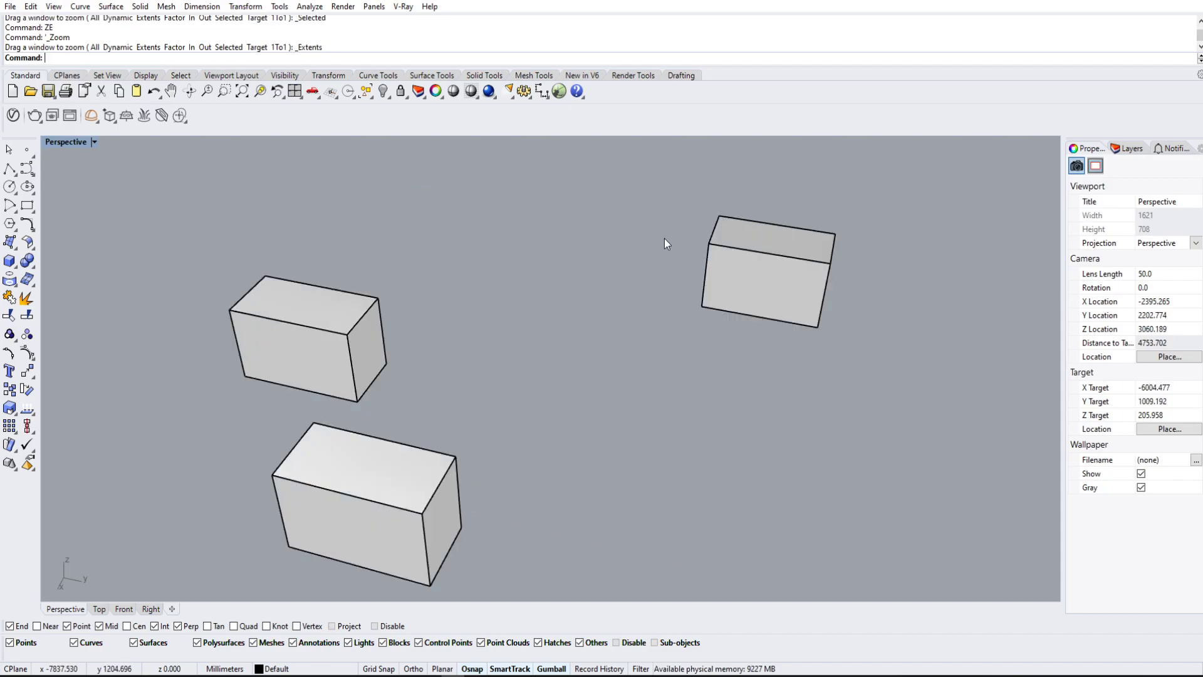
scroll(666, 243, "down", 4)
right_click_drag(739, 333, 674, 378)
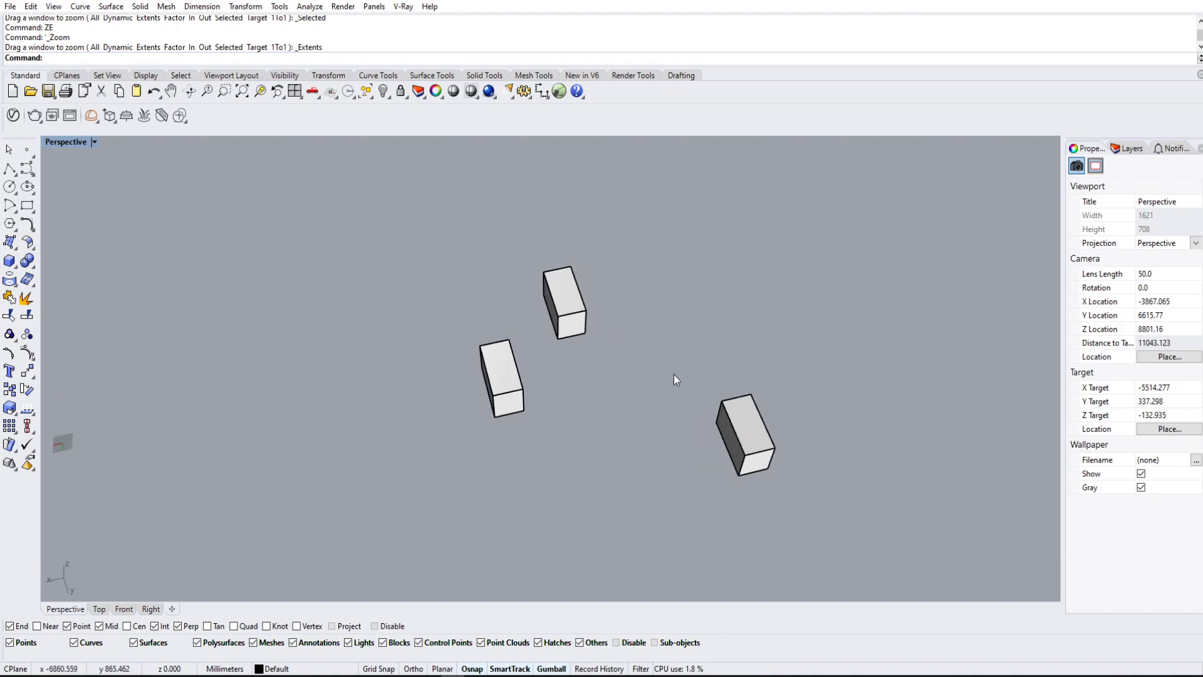
Step: Draw a flat rectangle among the boxes and select it
left_click(27, 206)
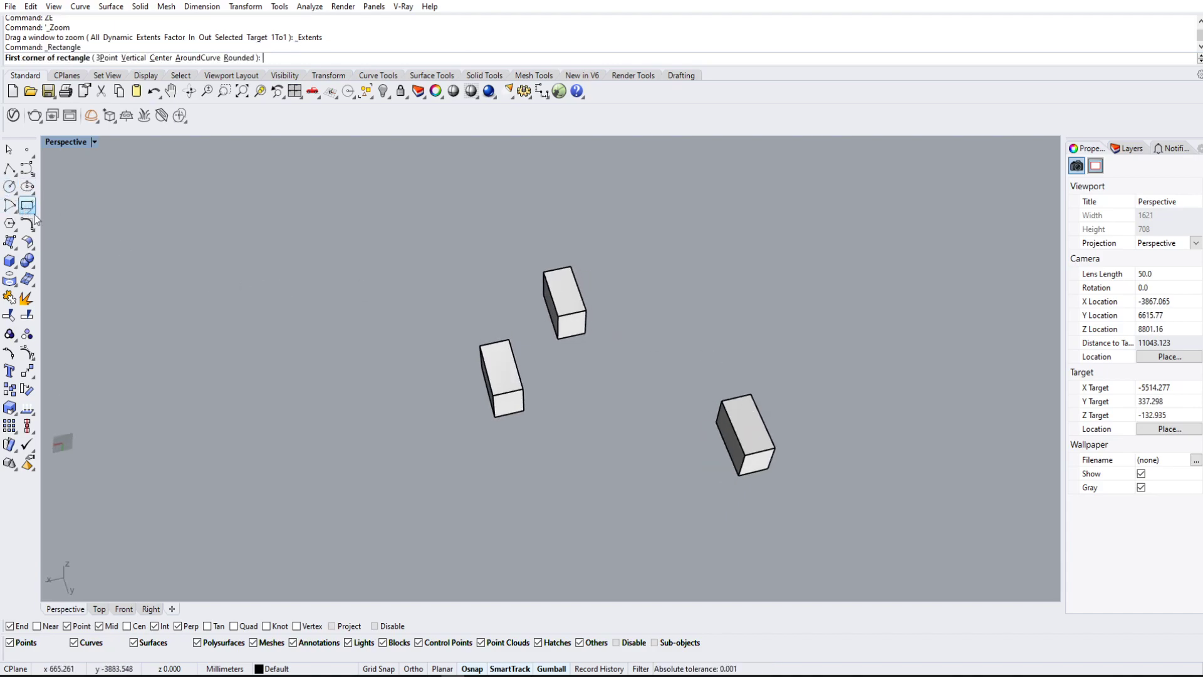
left_click(584, 398)
left_click(686, 482)
left_click(678, 451)
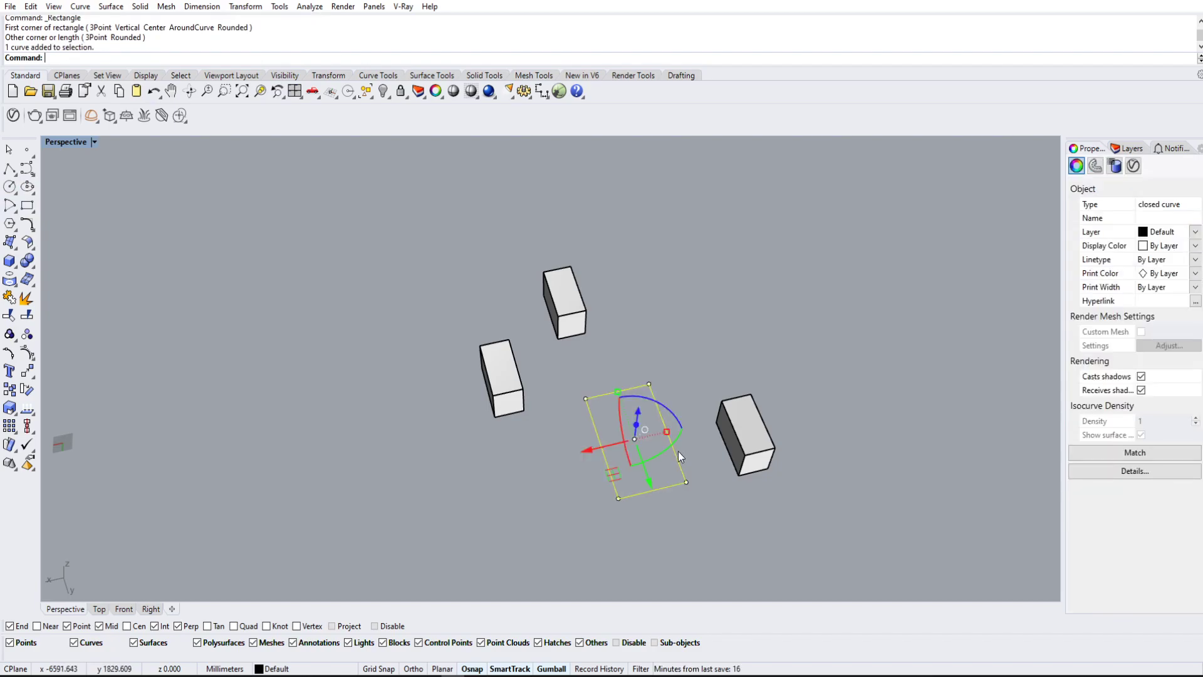
Step: Offset the rectangle 200 outward, then window-select both rectangles
type("Offset")
key("Return")
scroll(678, 451, "up", 3)
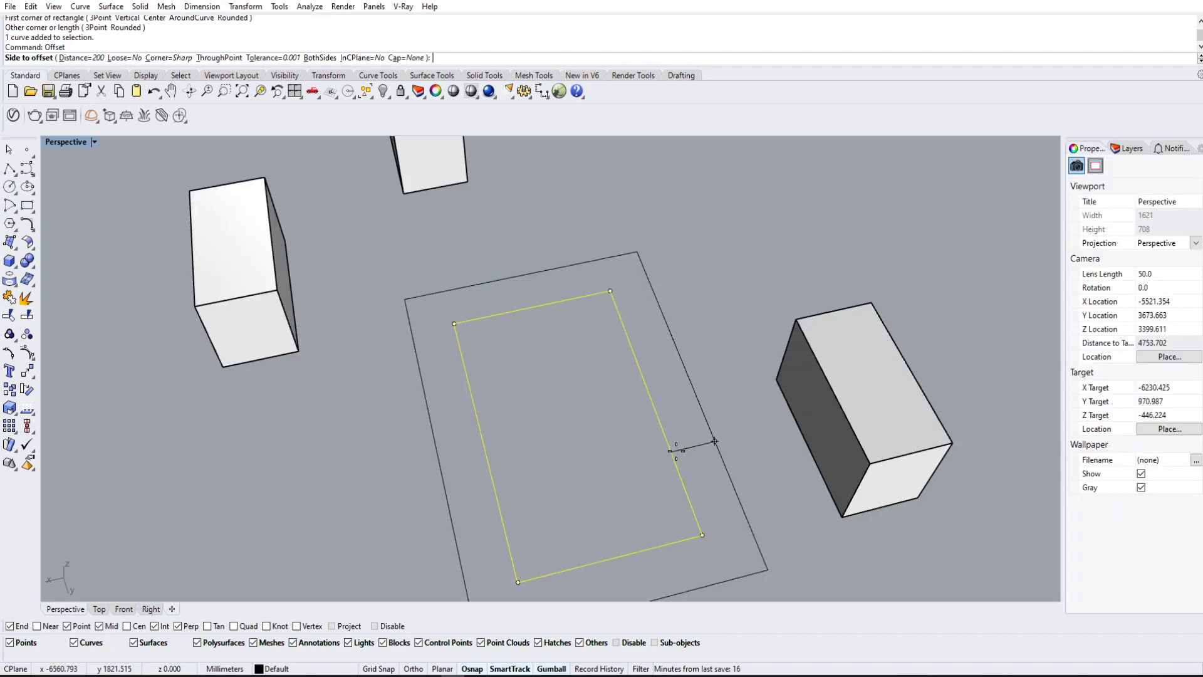
left_click(700, 334)
left_click(697, 329)
scroll(697, 329, "down", 3)
right_click_drag(643, 335, 671, 381)
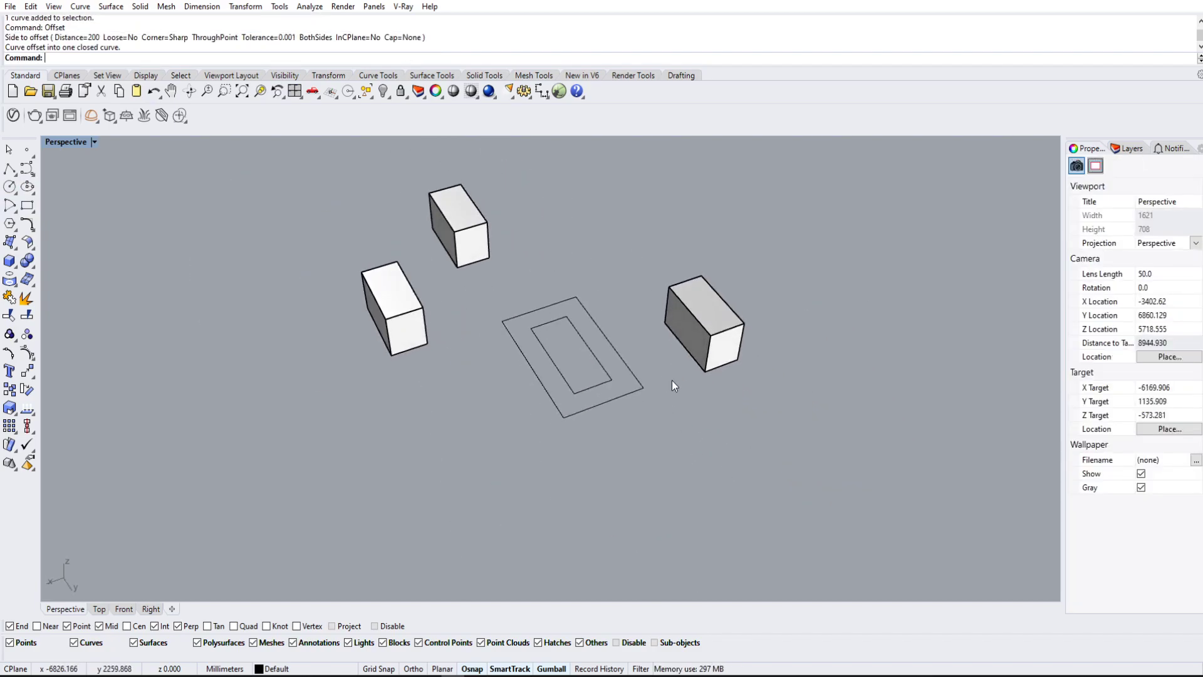
scroll(685, 394, "up", 3)
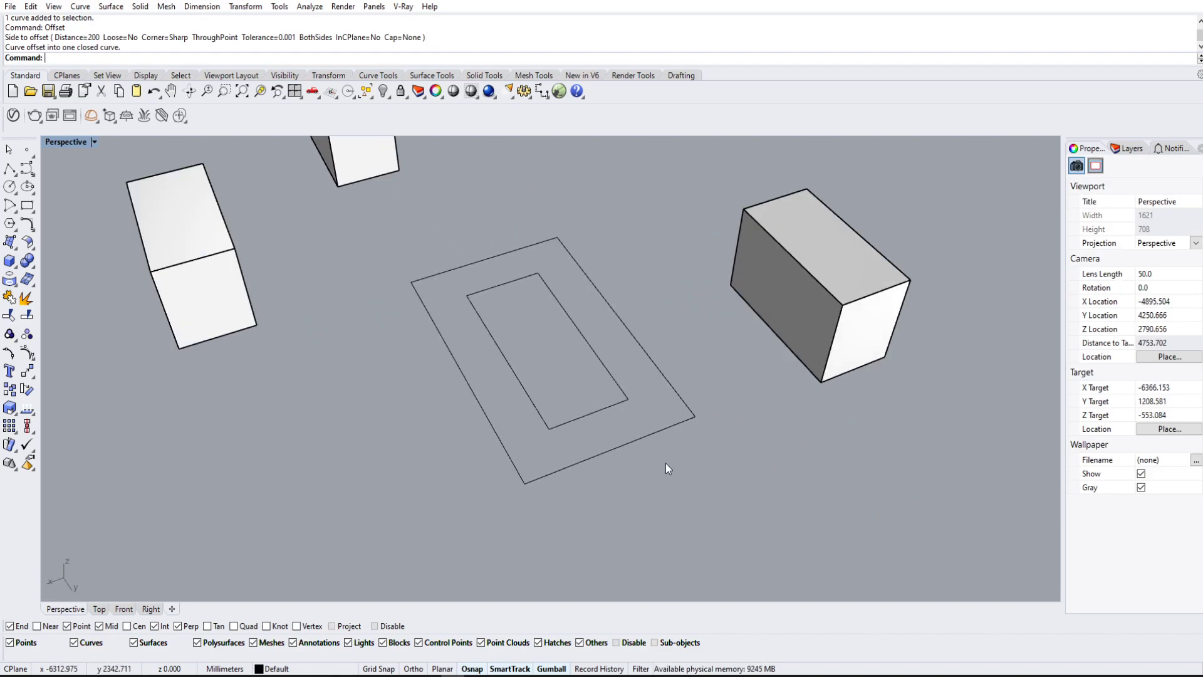
left_click_drag(665, 465, 578, 401)
Step: Run PlanarSrf on the two rectangles to fill the band with a flat frame surface
type("PlanarSrf")
key("Return")
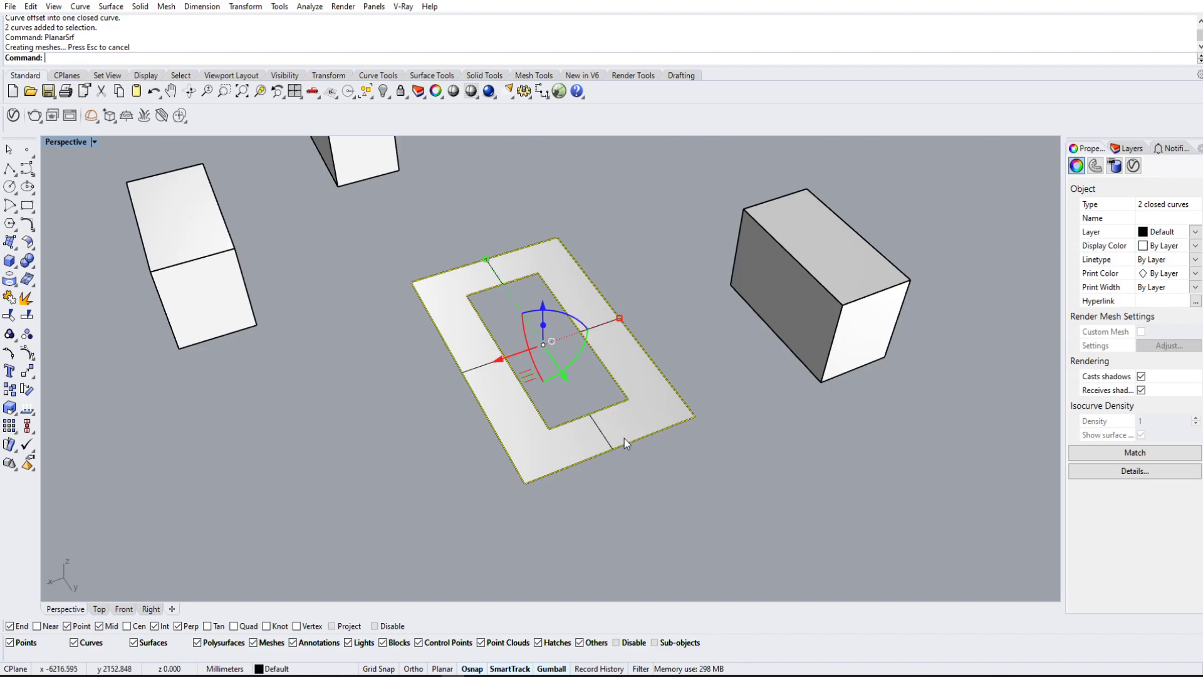
scroll(654, 397, "up", 6)
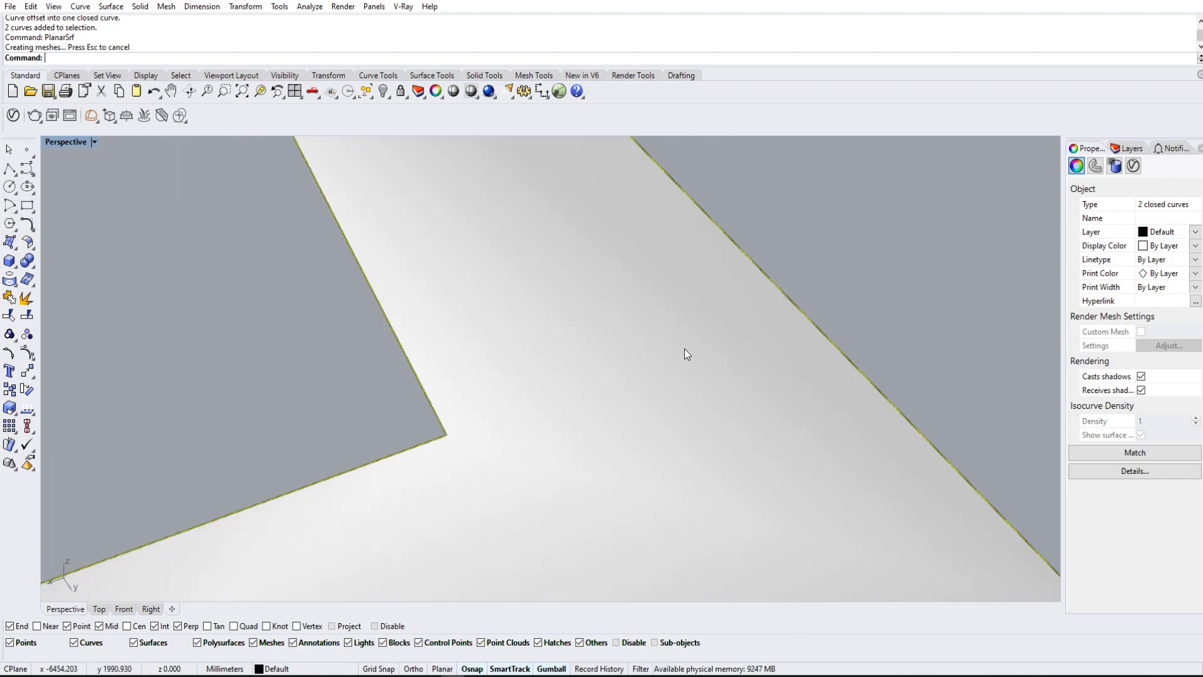
scroll(626, 449, "down", 4)
scroll(627, 449, "down", 5)
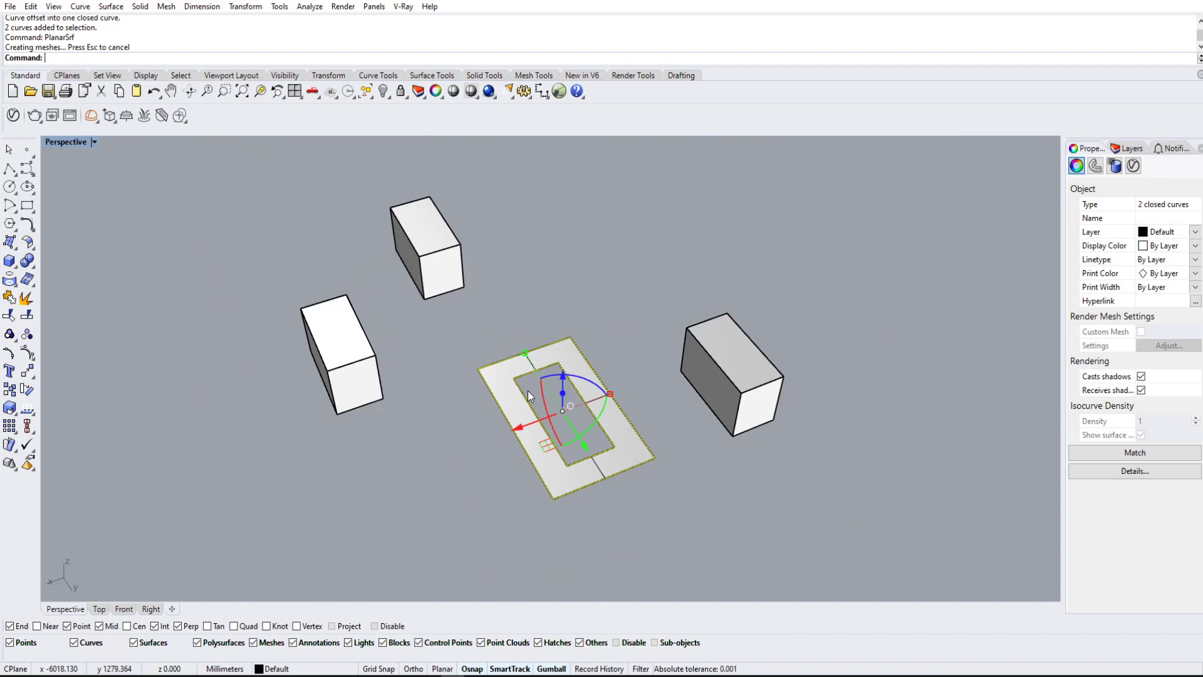
key("Return")
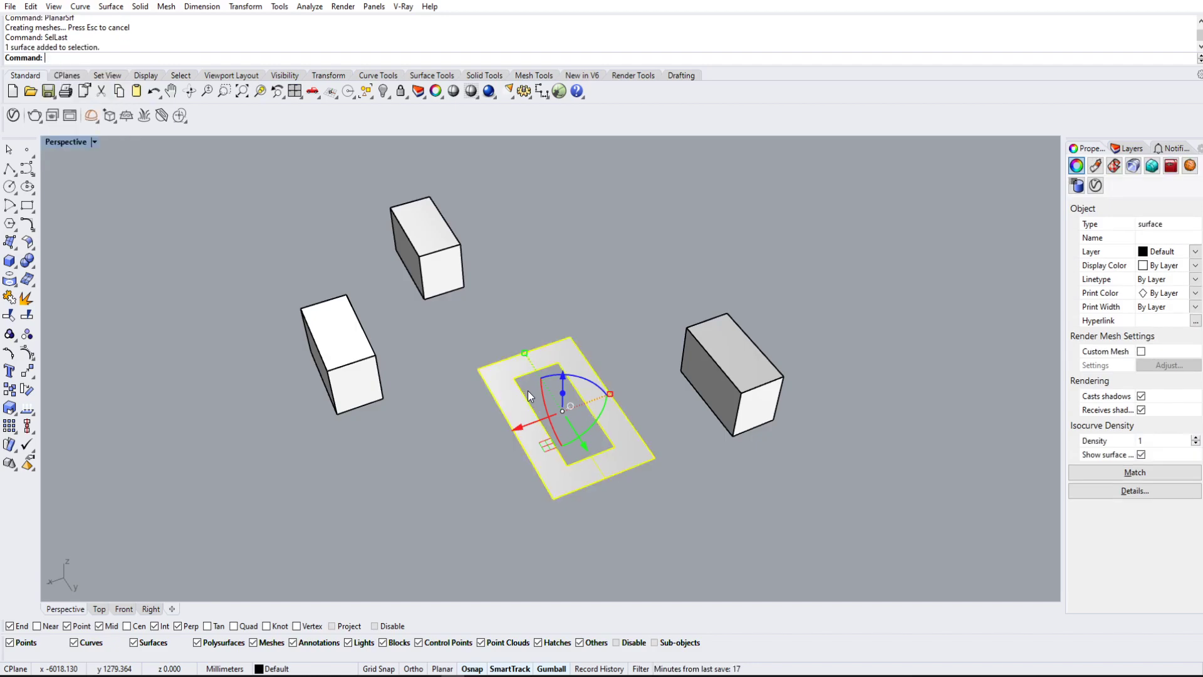
right_click_drag(702, 472, 717, 434)
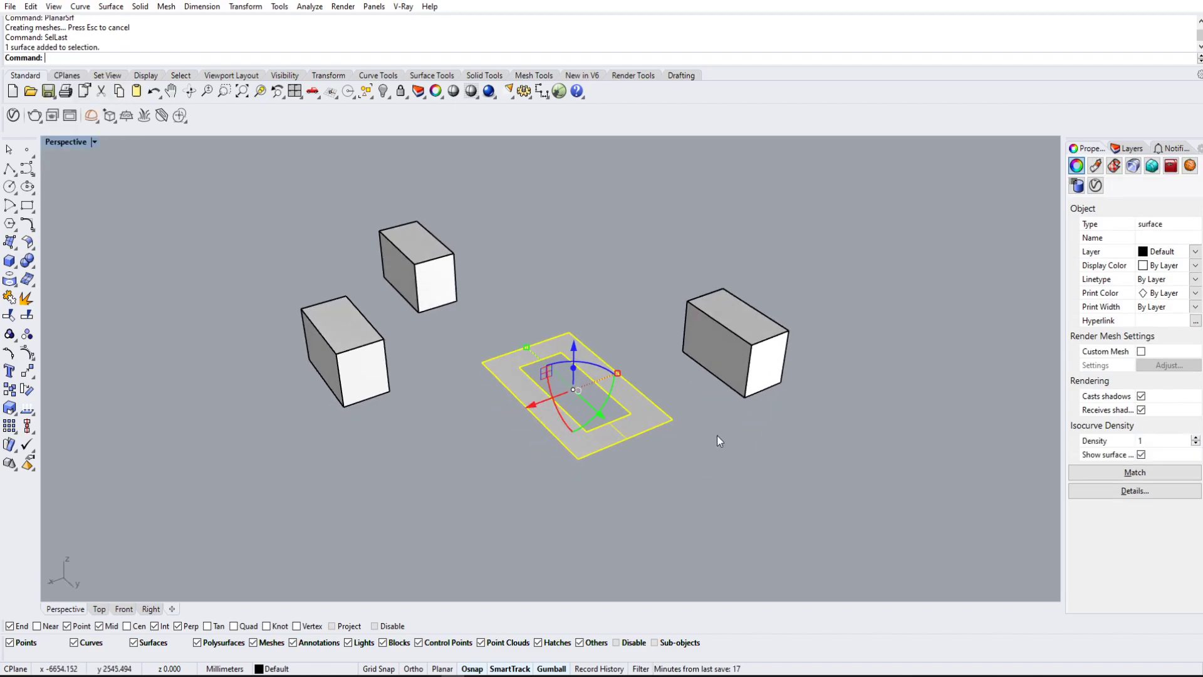
scroll(615, 423, "up", 2)
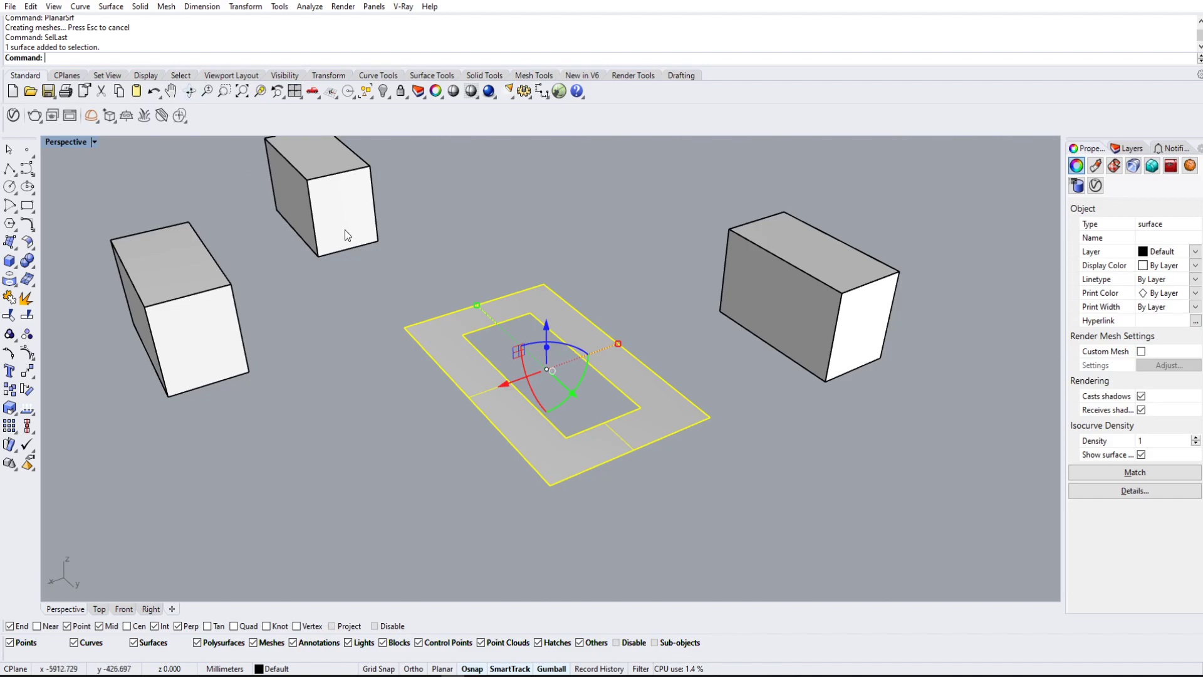
scroll(375, 260, "down", 3)
left_click(373, 256)
right_click_drag(374, 257, 501, 297)
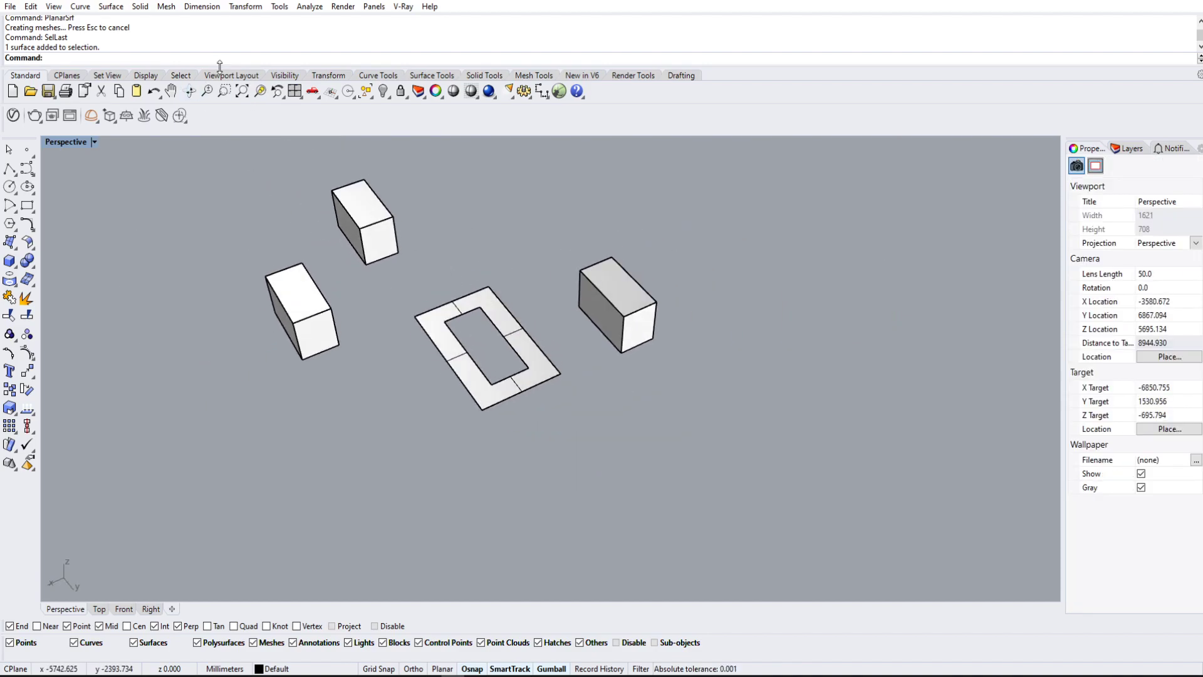
type("SelLast")
mouse_move(149, 119)
left_mouse_down()
mouse_move(133, 367)
mouse_move(145, 219)
mouse_move(133, 123)
left_mouse_up()
left_click_drag(153, 181, 167, 138)
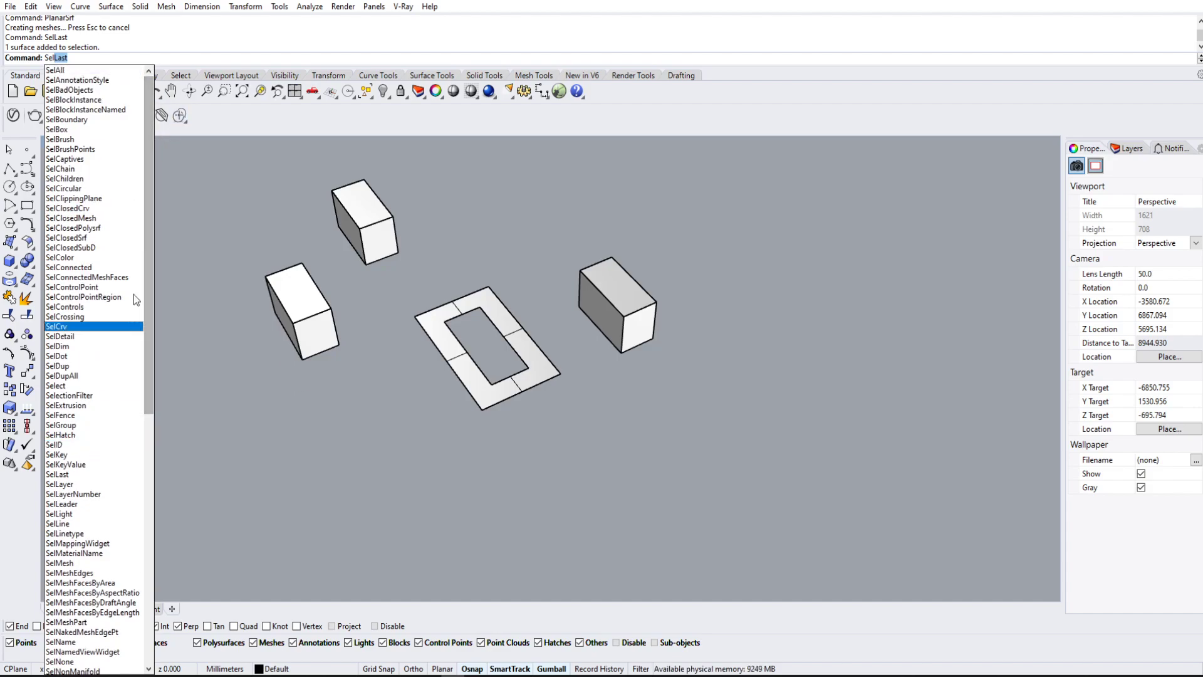
mouse_move(149, 183)
left_mouse_down()
mouse_move(140, 461)
mouse_move(152, 160)
left_mouse_up()
scroll(545, 217, "down", 5)
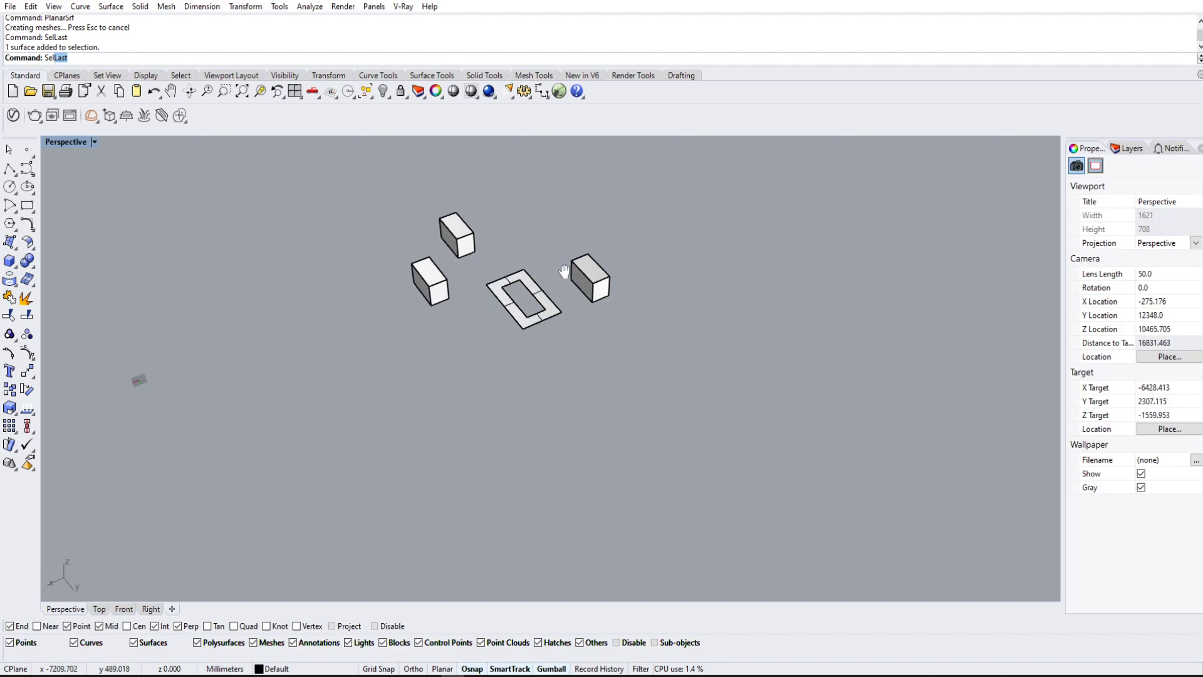
right_click_drag(665, 371, 651, 401)
scroll(651, 401, "up", 3)
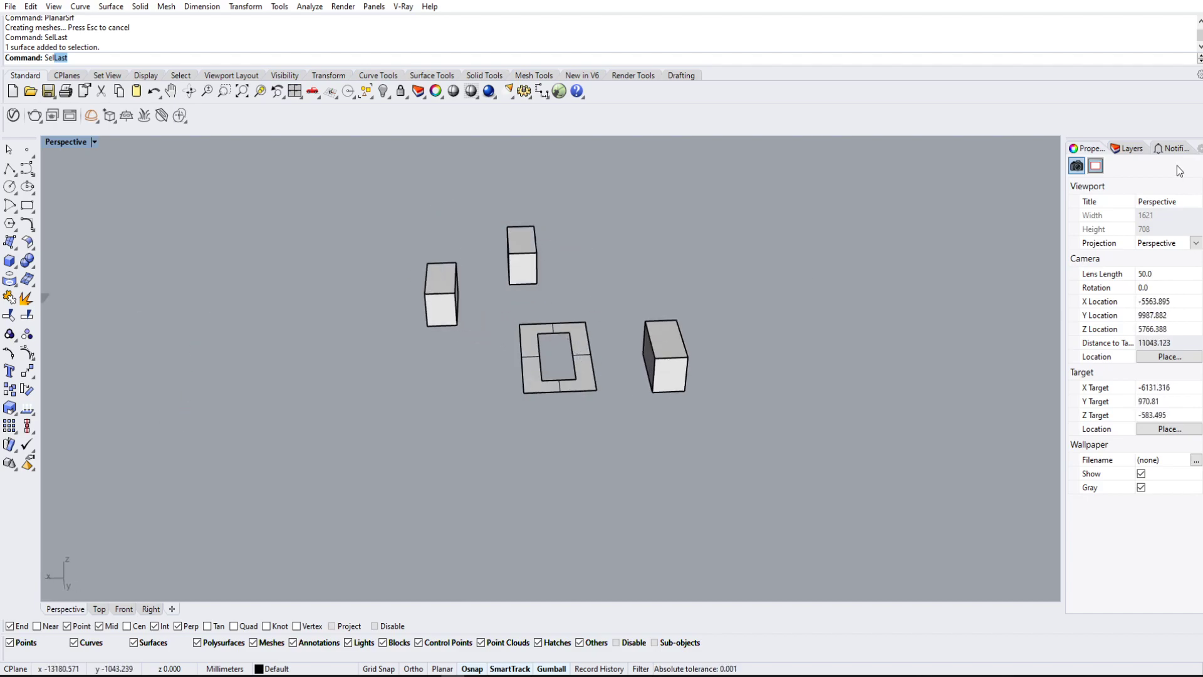
Step: Move the frame surface onto Layer 02 with Change Object Layer
left_click(1127, 152)
left_click(586, 363)
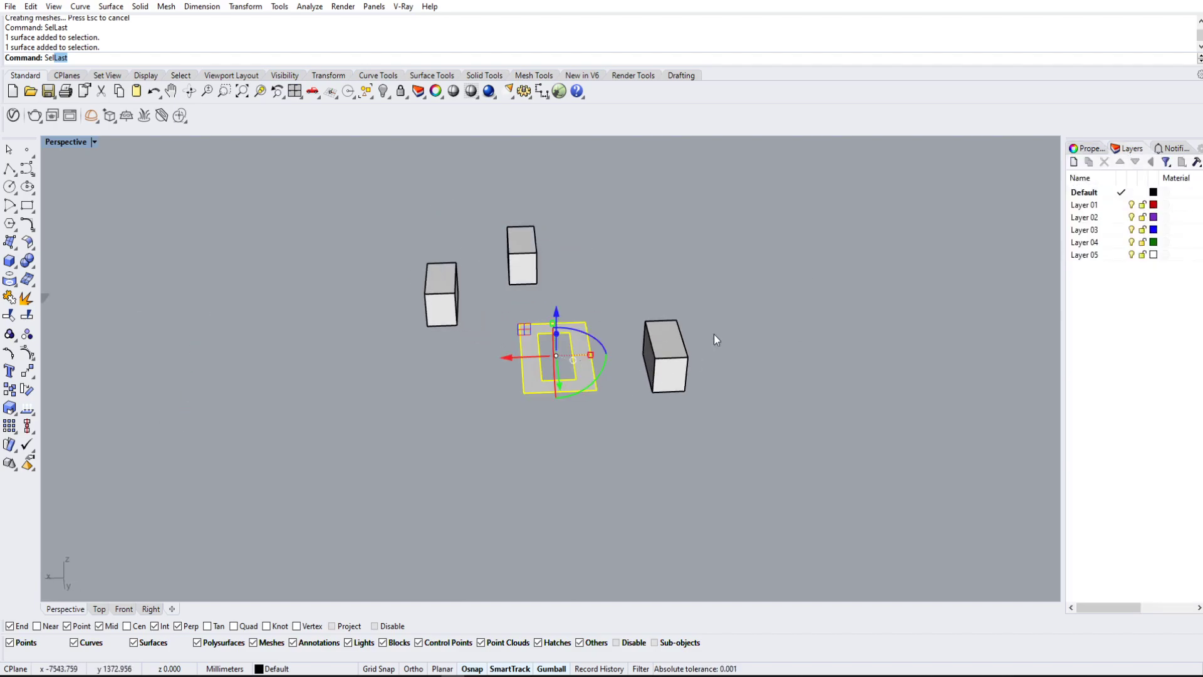
right_click(1090, 216)
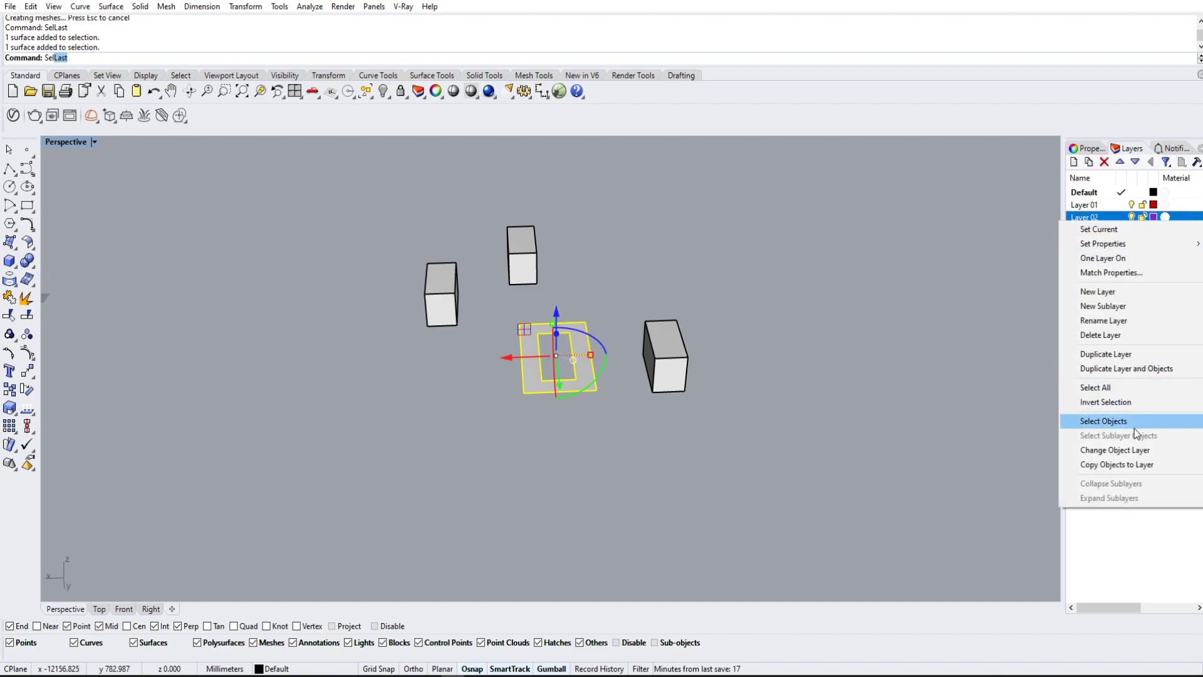
left_click(1124, 450)
right_click_drag(676, 268, 685, 365)
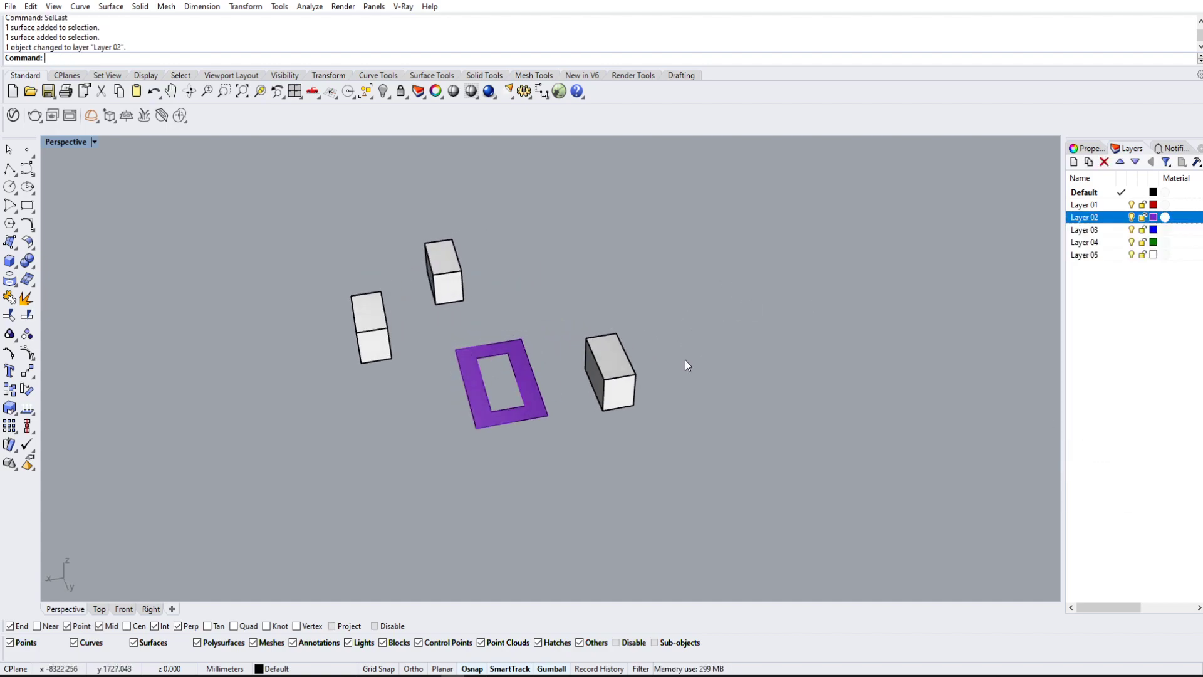
Step: Move the right-hand box onto Layer 02 as well
left_click(614, 376)
right_click(1089, 217)
left_click(1121, 453)
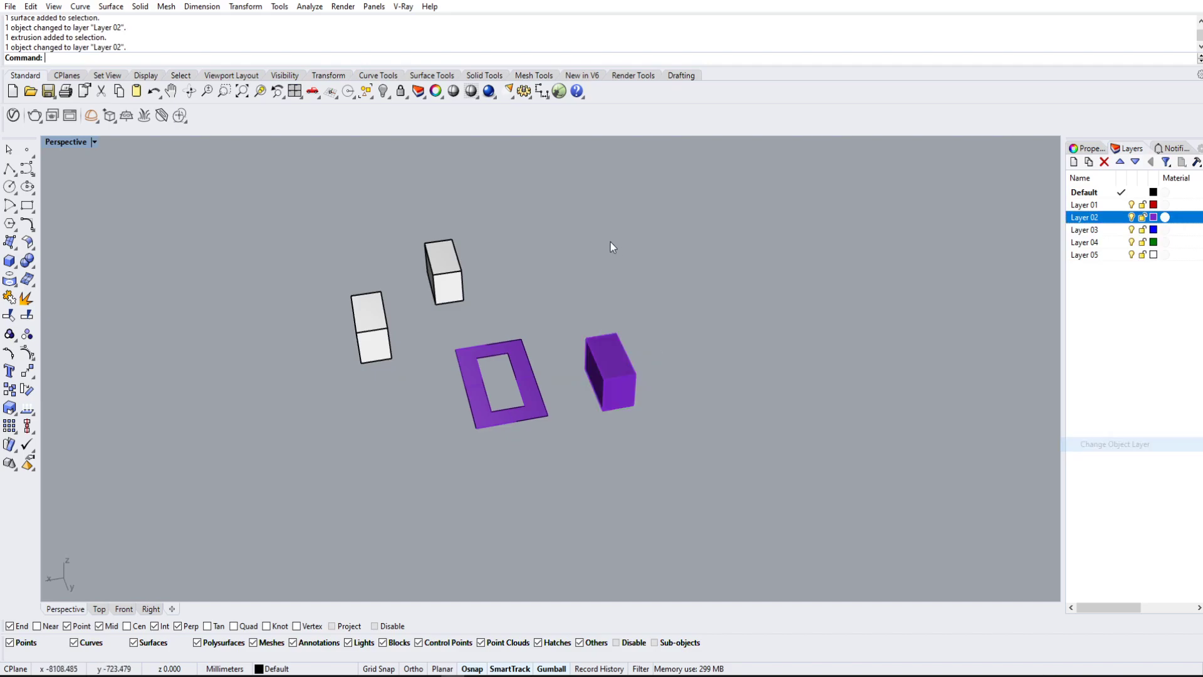
right_click_drag(611, 242, 667, 295)
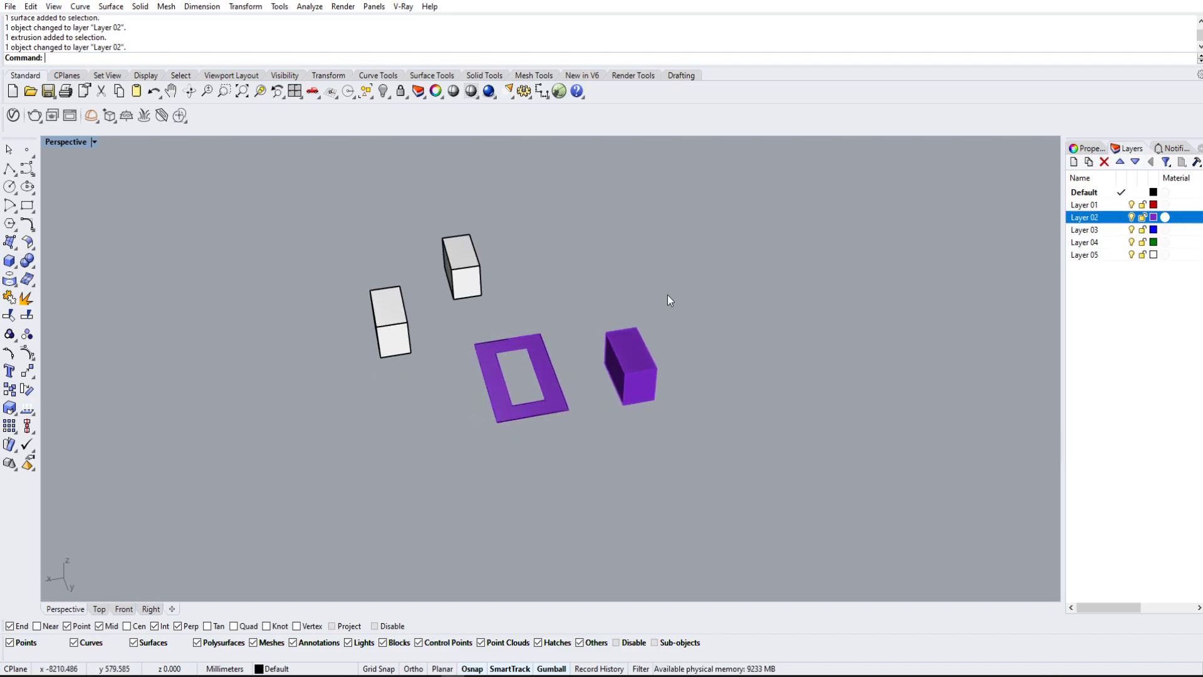
left_click(630, 358)
type("Sel")
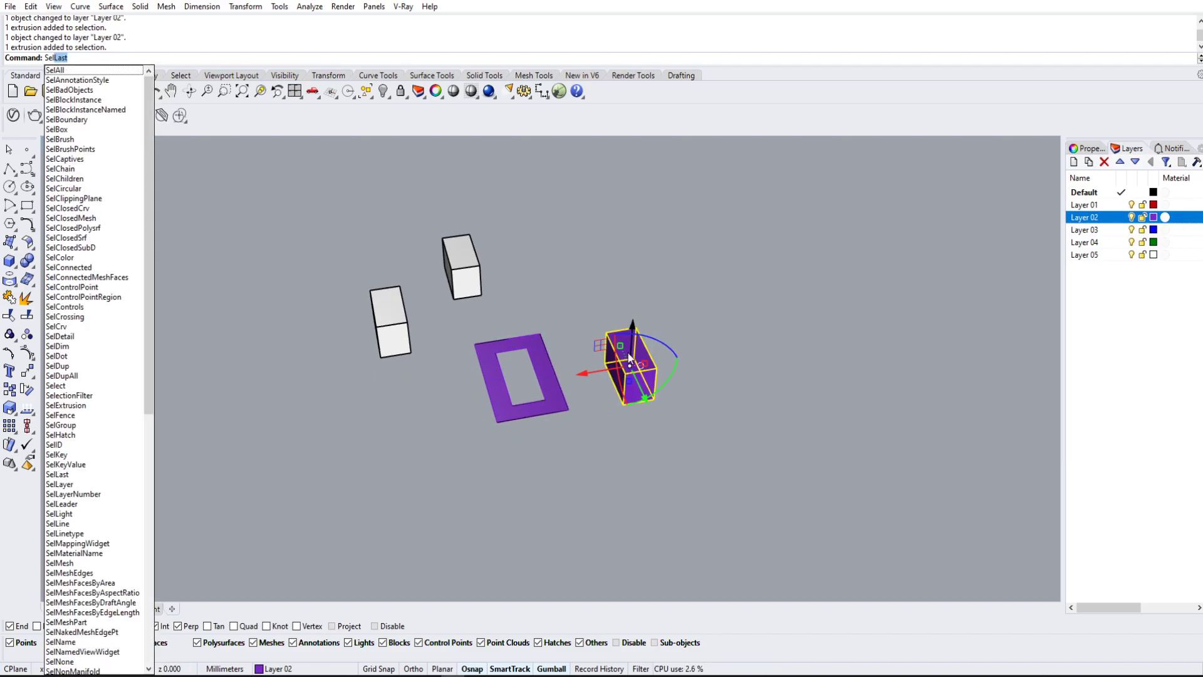
type("Color")
key("Return")
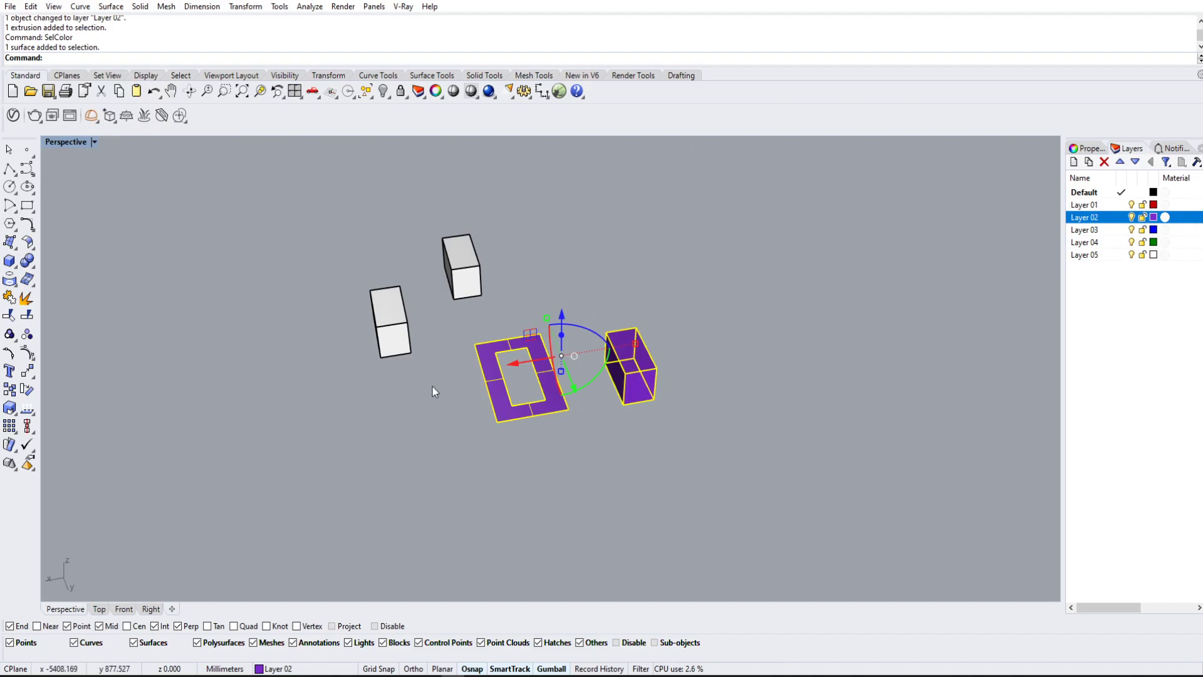
key("Escape")
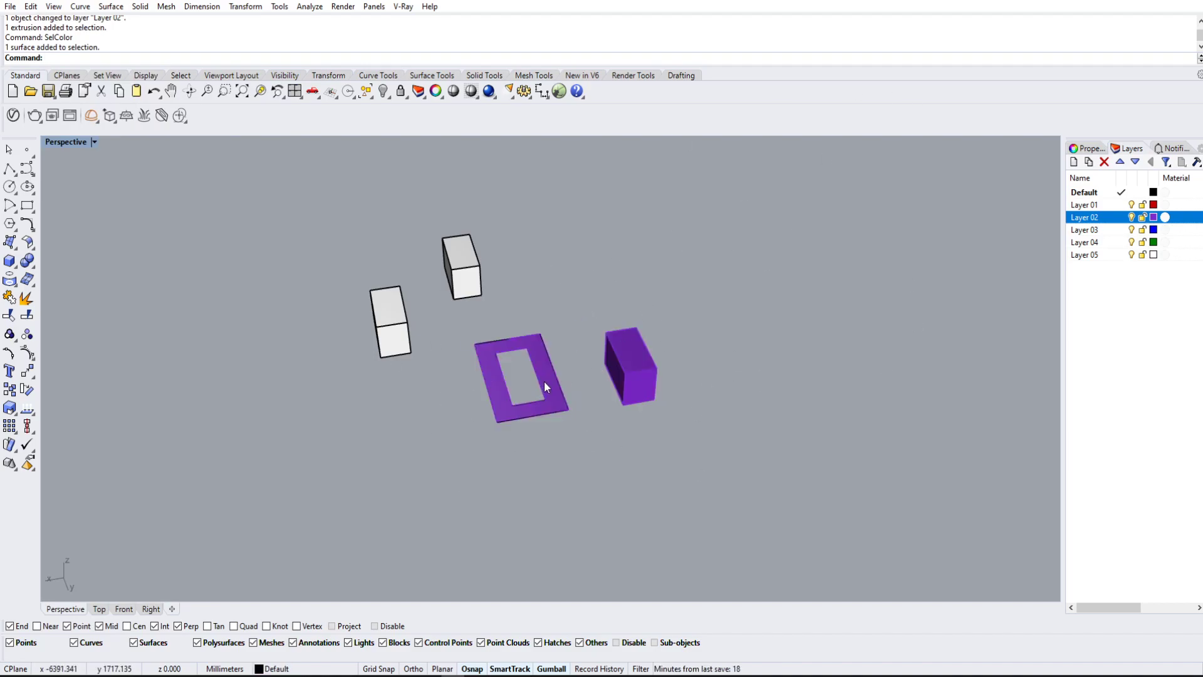
Step: Select both rectangle curves around the purple frame with SelCrv, then zoom to check
type("SelCrv")
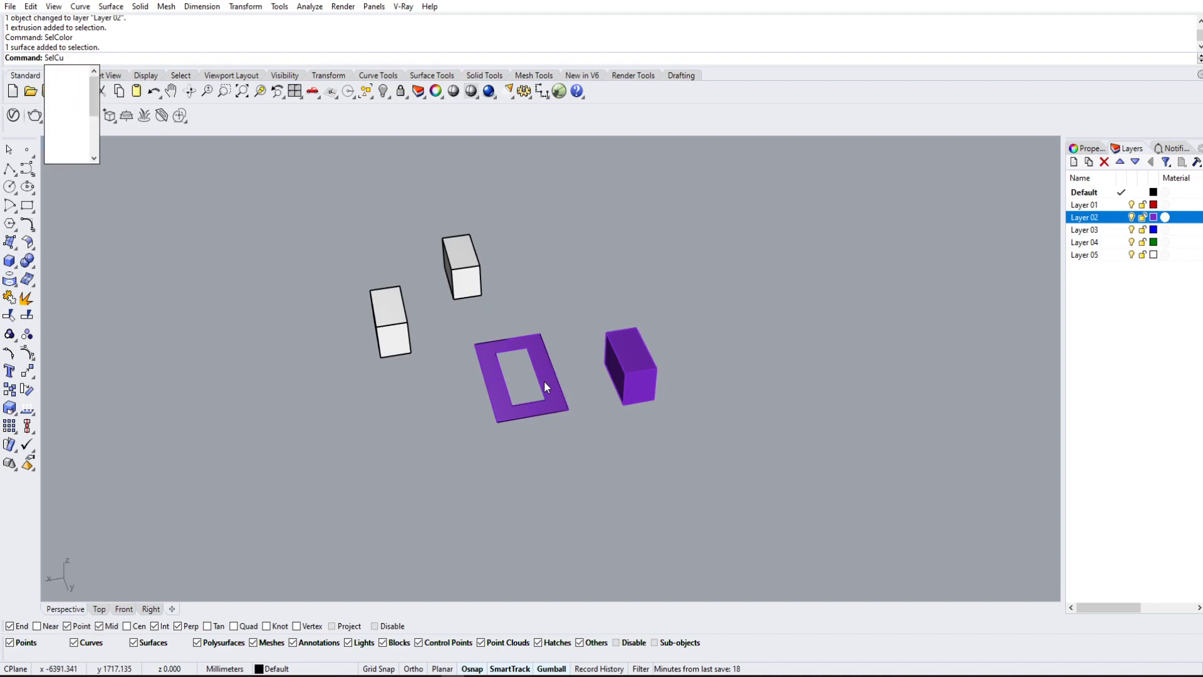
key("Return")
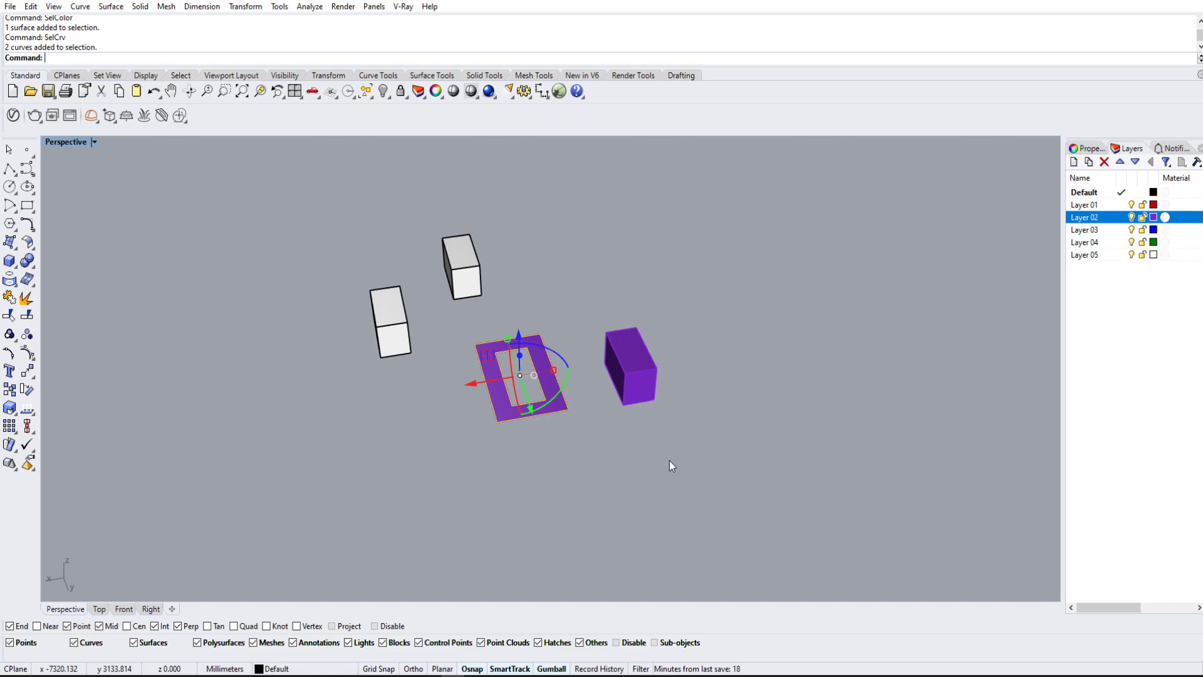
scroll(514, 412, "up", 5)
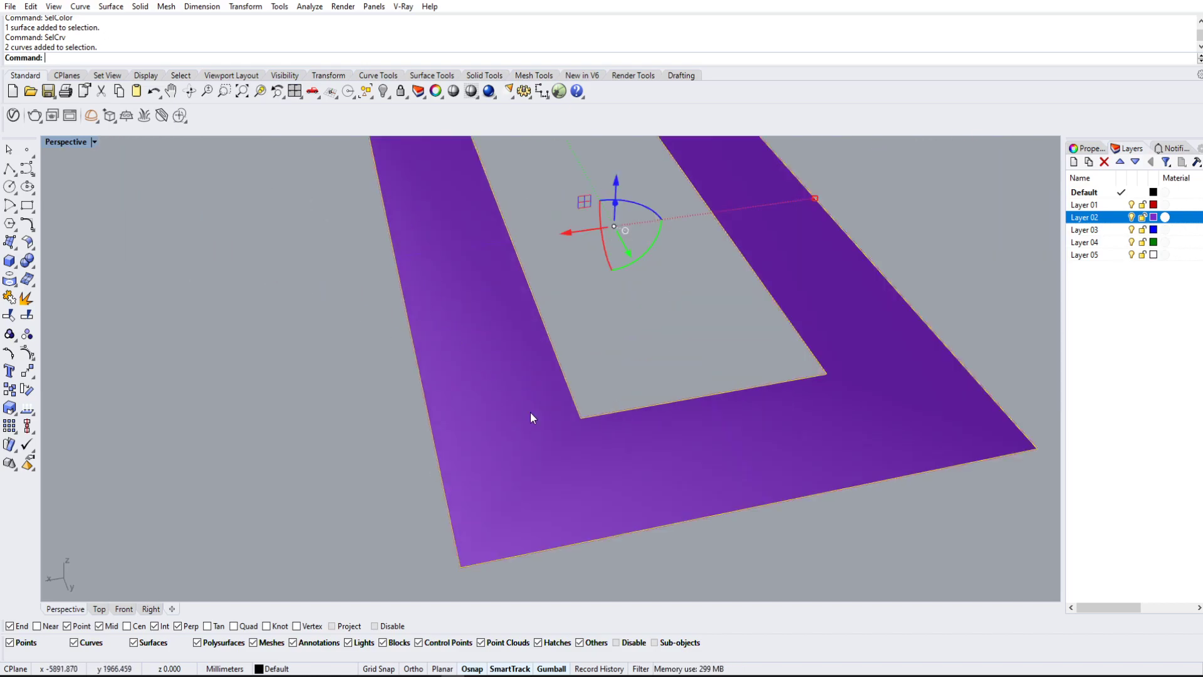
scroll(545, 438, "down", 3)
scroll(561, 461, "down", 5)
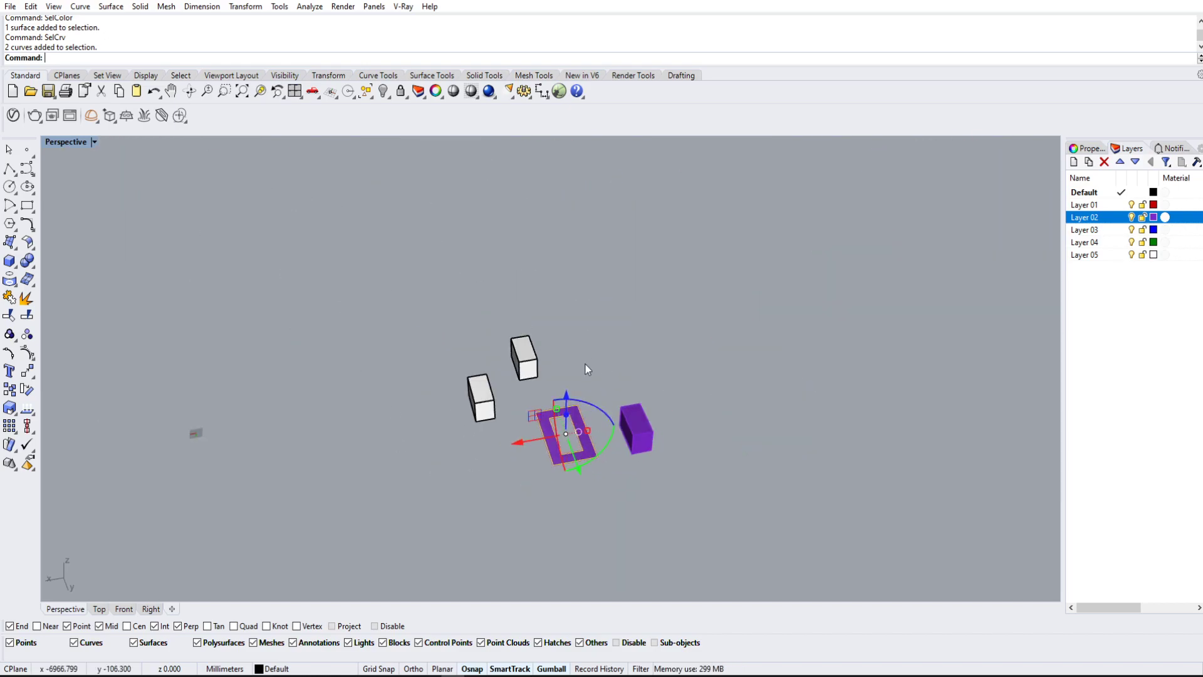